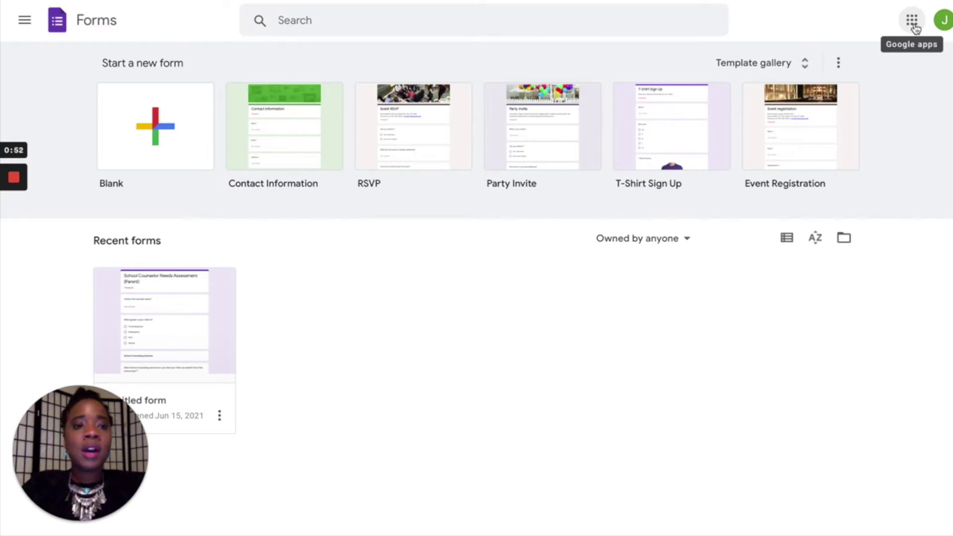
Look through the Google apps list to locate Forms
{"action": "left_click", "coordinate": [913, 24]}
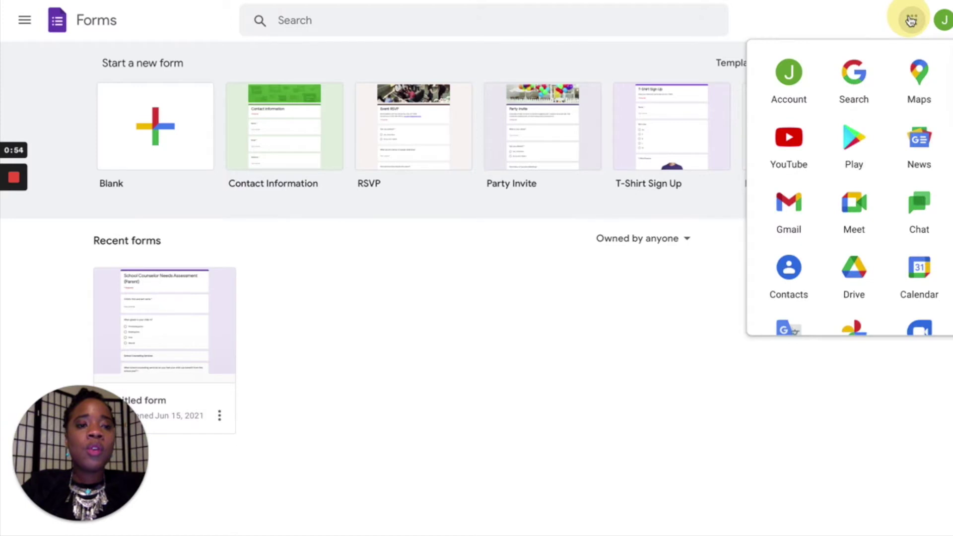
{"action": "scroll", "coordinate": [900, 118], "scroll_direction": "down", "scroll_amount": 10}
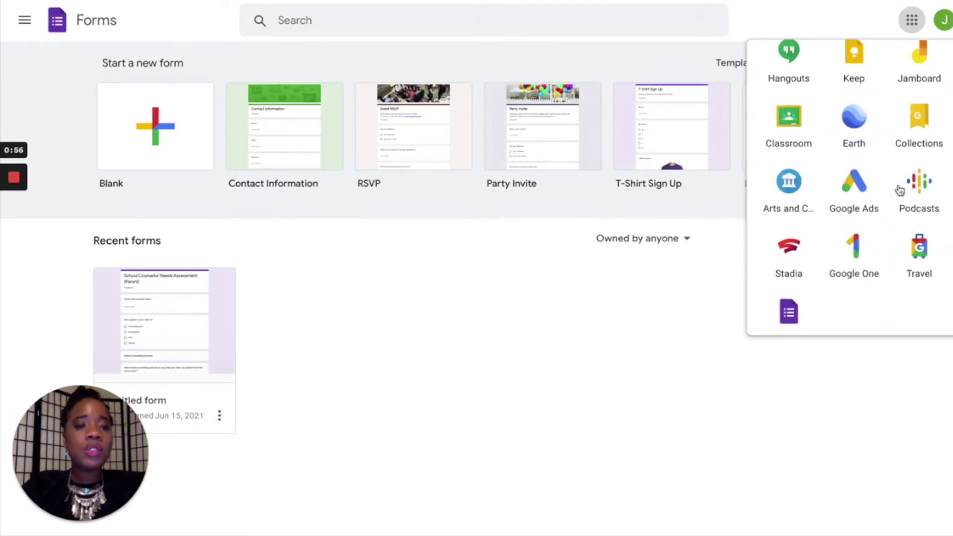
{"action": "scroll", "coordinate": [850, 223], "scroll_direction": "down", "scroll_amount": 3}
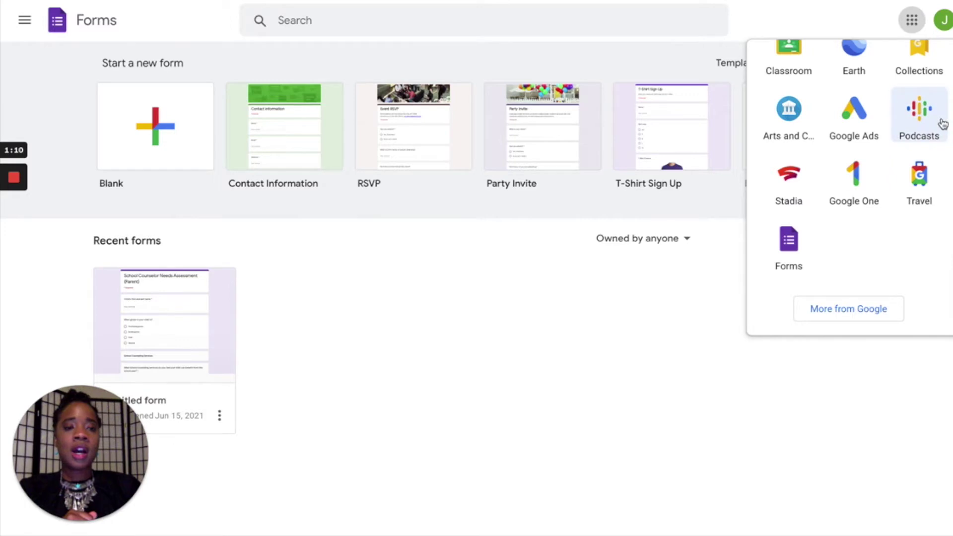
{"action": "left_click", "coordinate": [911, 22]}
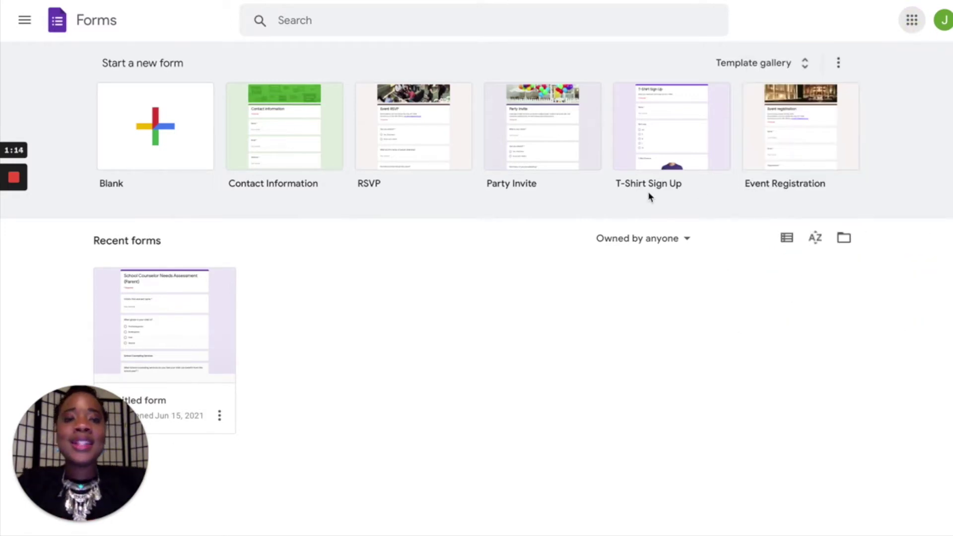
Browse the form template gallery, examining the Personal, Work and Education templates
{"action": "left_click", "coordinate": [784, 71]}
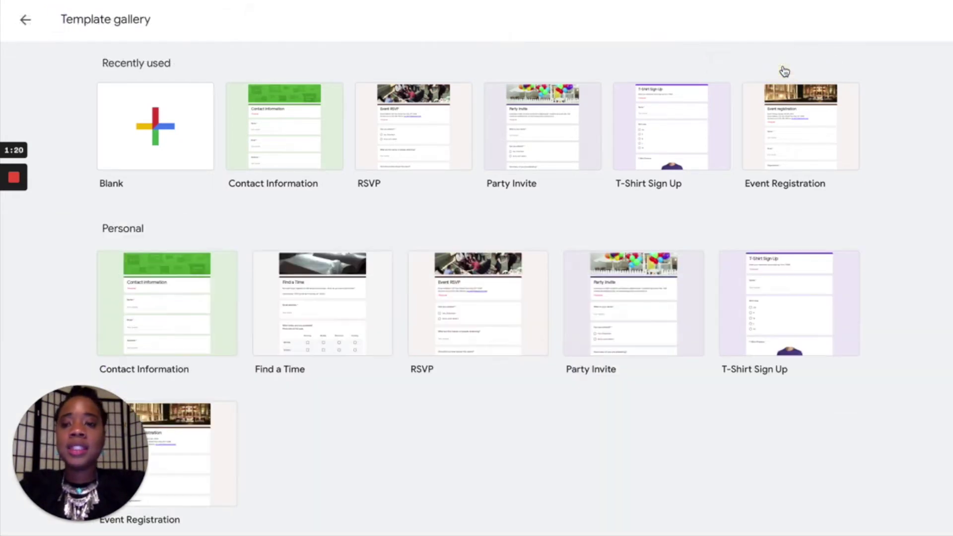
{"action": "left_click", "coordinate": [75, 399]}
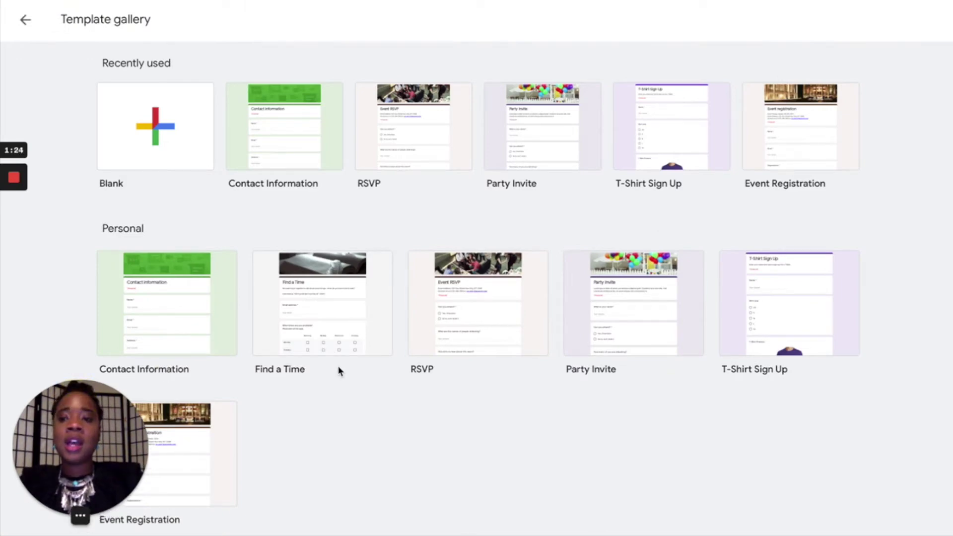
{"action": "scroll", "coordinate": [419, 363], "scroll_direction": "down", "scroll_amount": 1}
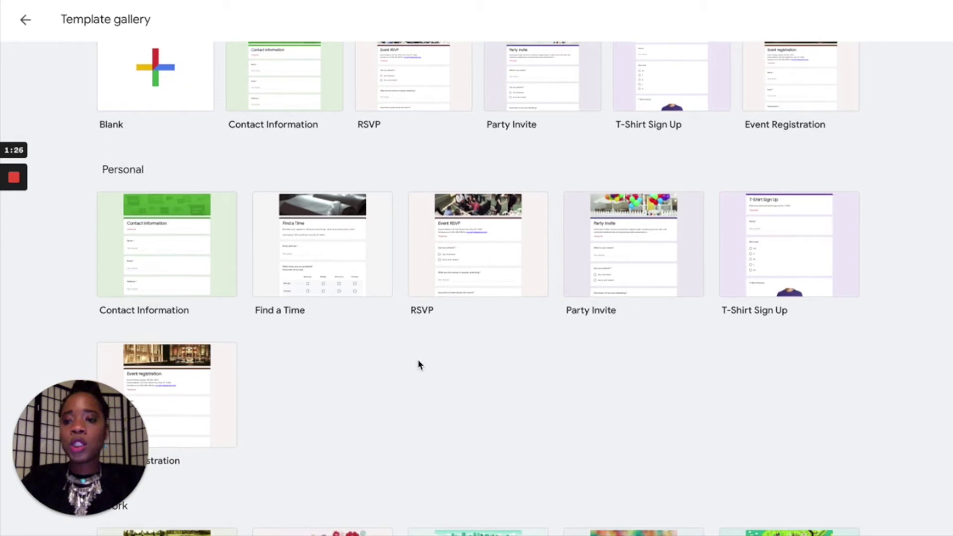
{"action": "scroll", "coordinate": [418, 364], "scroll_direction": "down", "scroll_amount": 5}
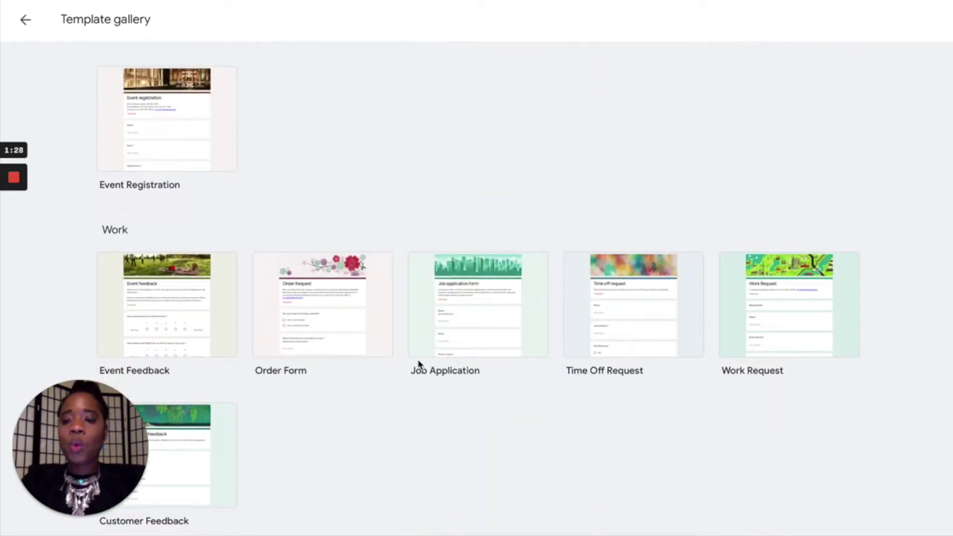
{"action": "scroll", "coordinate": [419, 363], "scroll_direction": "down", "scroll_amount": 3}
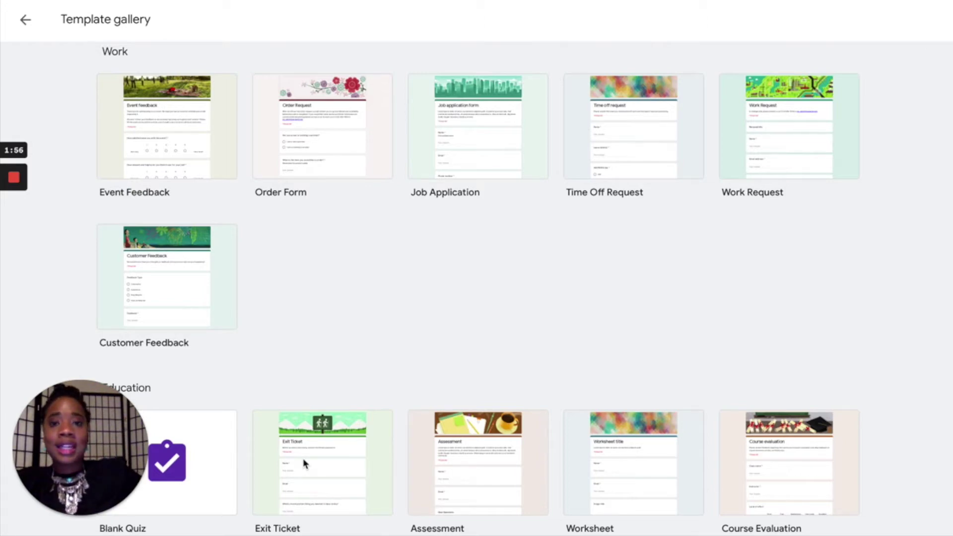
{"action": "scroll", "coordinate": [320, 438], "scroll_direction": "up", "scroll_amount": 3}
{"action": "scroll", "coordinate": [321, 438], "scroll_direction": "up", "scroll_amount": 8}
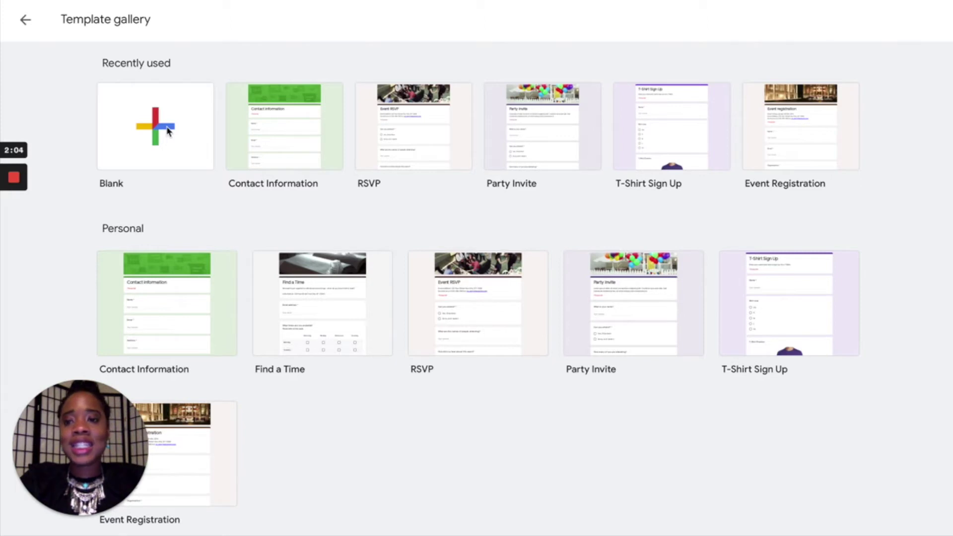
Create a blank form and title it "School Counselor Needs Assessment(PARENT)"
{"action": "left_click", "coordinate": [156, 119]}
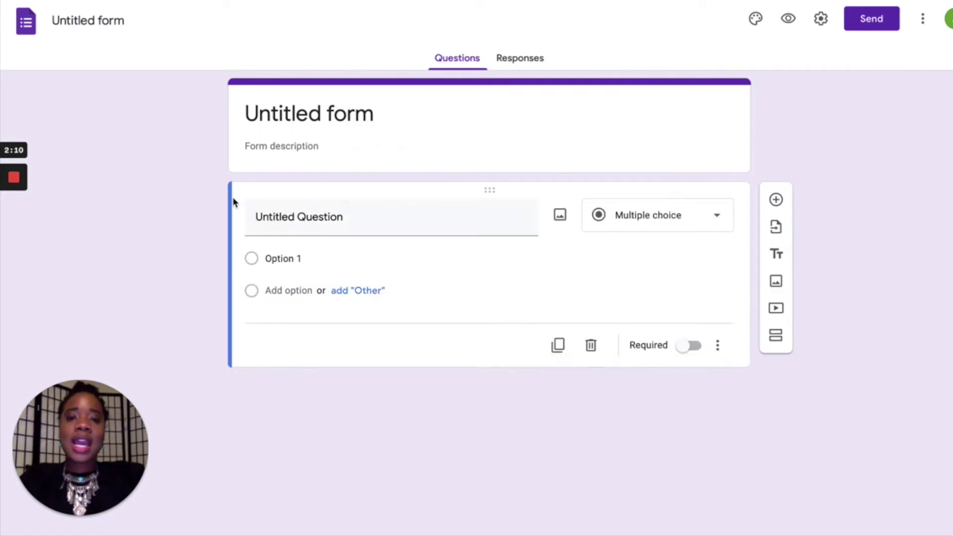
{"action": "left_click", "coordinate": [297, 111]}
{"action": "type", "text": "Sch"}
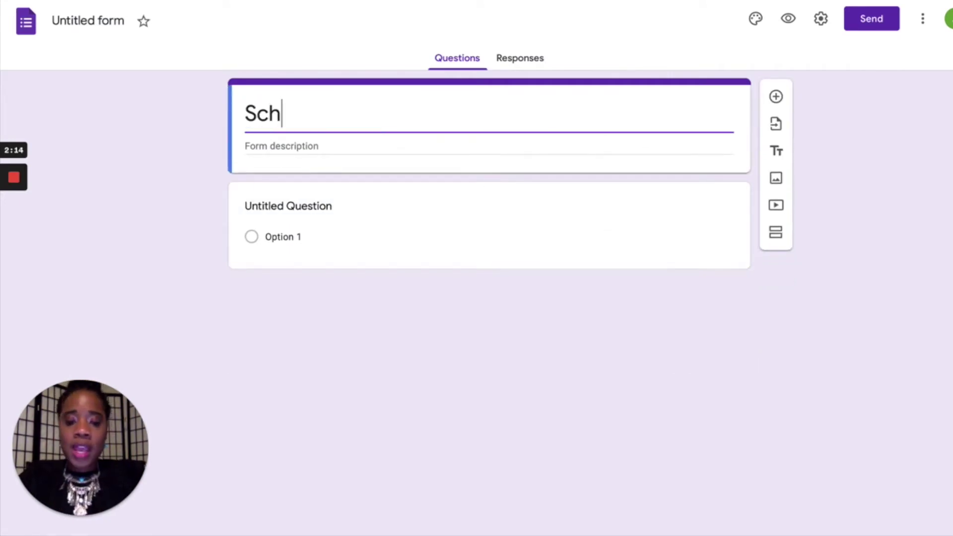
{"action": "type", "text": "ool COunseling"}
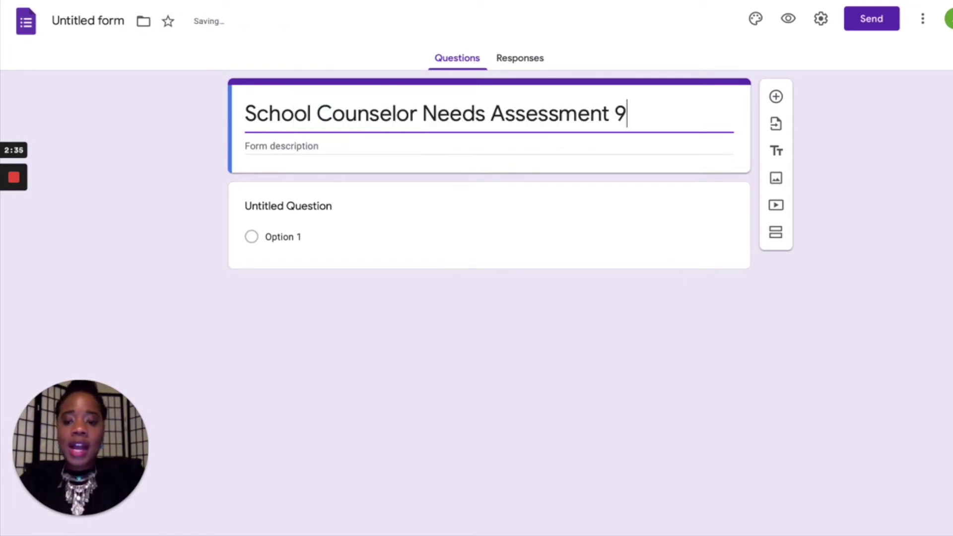
{"action": "key", "text": "BackSpace"}
{"action": "key", "text": "BackSpace"}
{"action": "type", "text": "("}
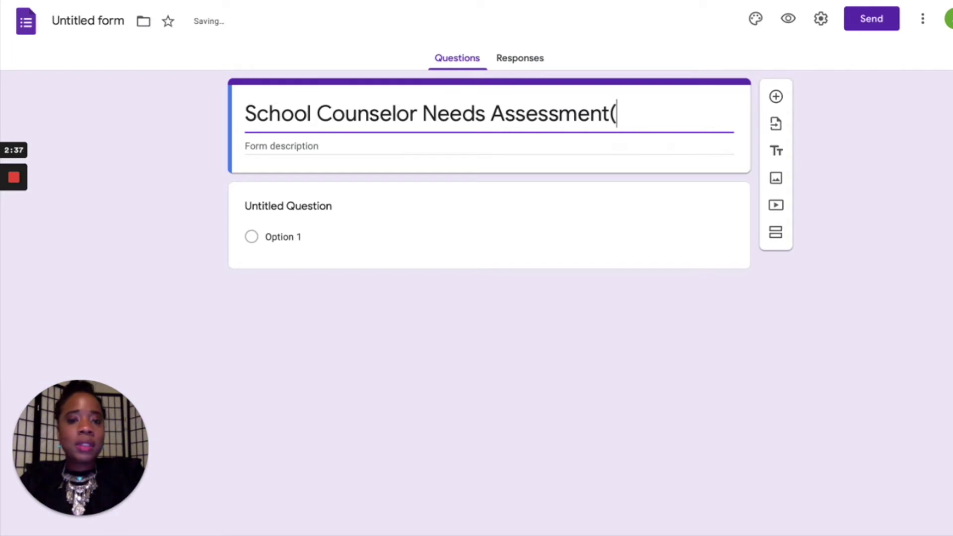
{"action": "type", "text": "PARENT)"}
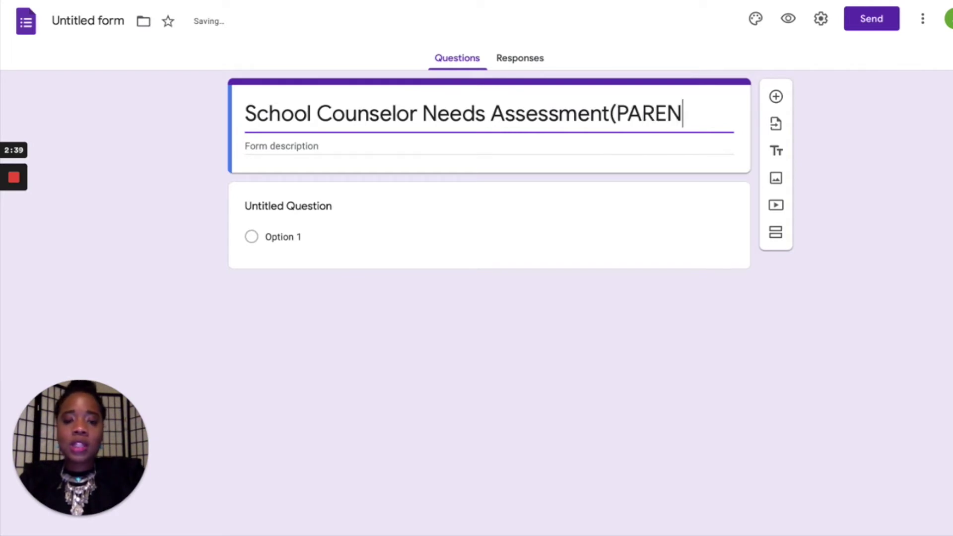
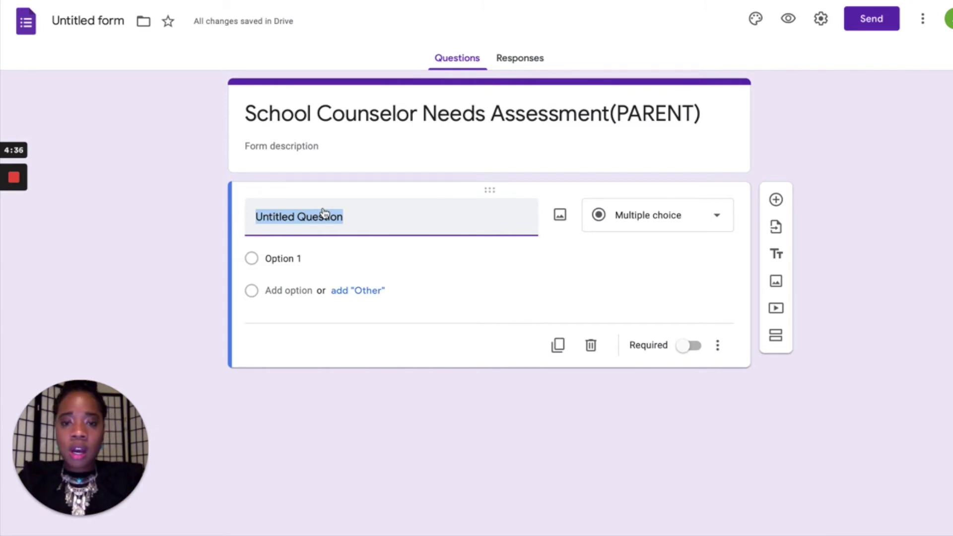
Word the first question as "Child's First and Last Name" with Short answer as its type
{"action": "type", "text": "Child"}
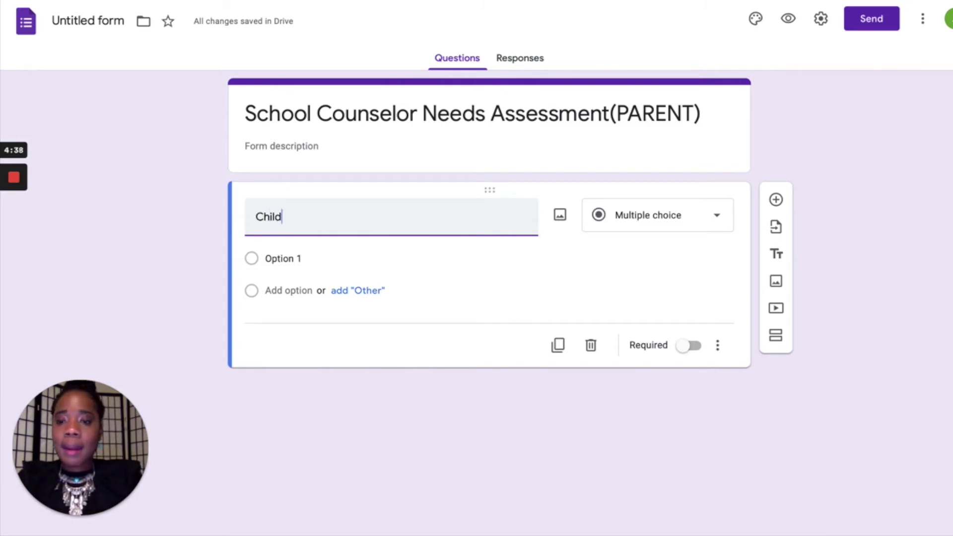
{"action": "type", "text": "'s Fi"}
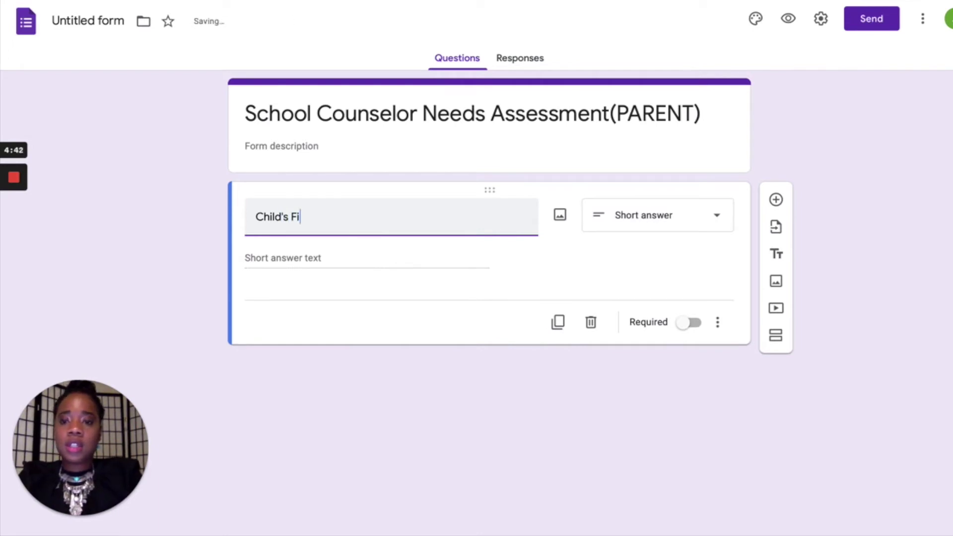
{"action": "type", "text": "rst and "}
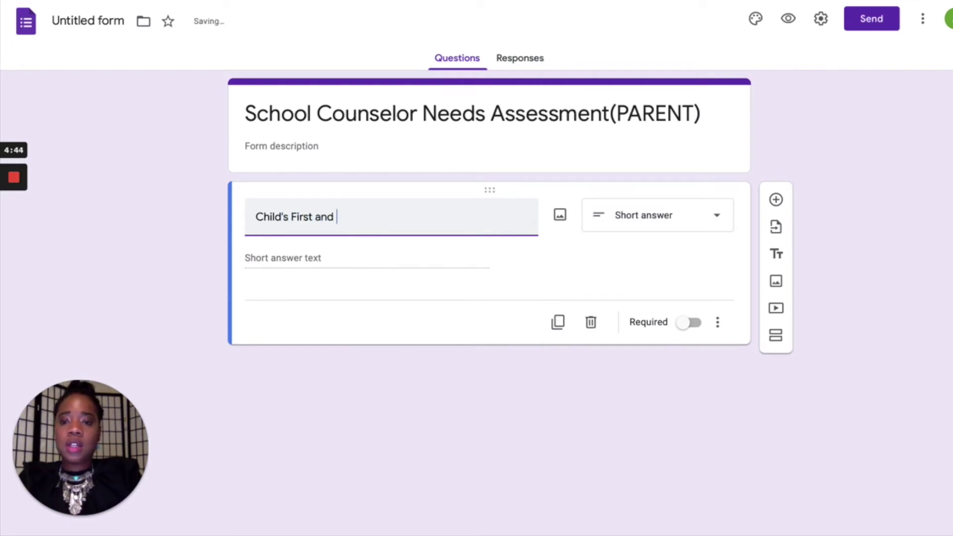
{"action": "type", "text": "Last Na"}
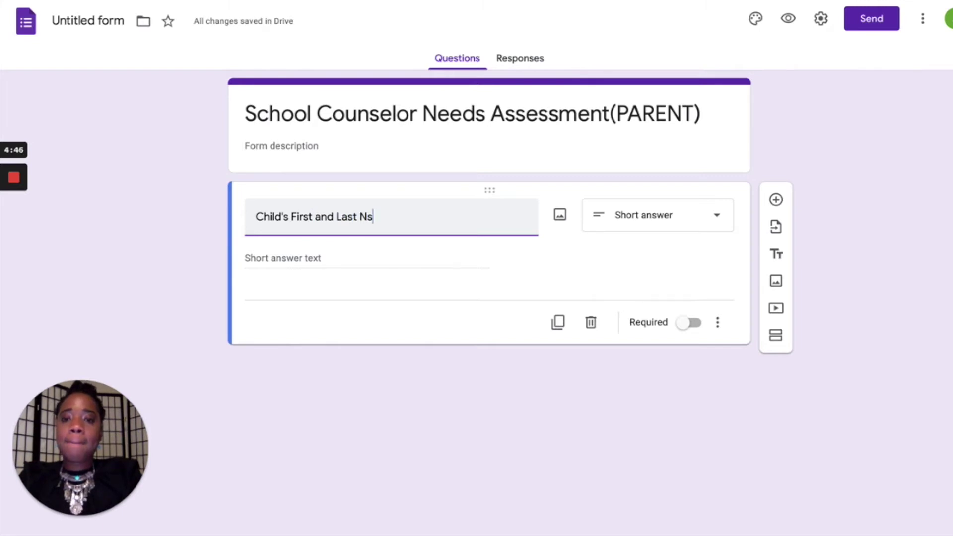
{"action": "type", "text": "me"}
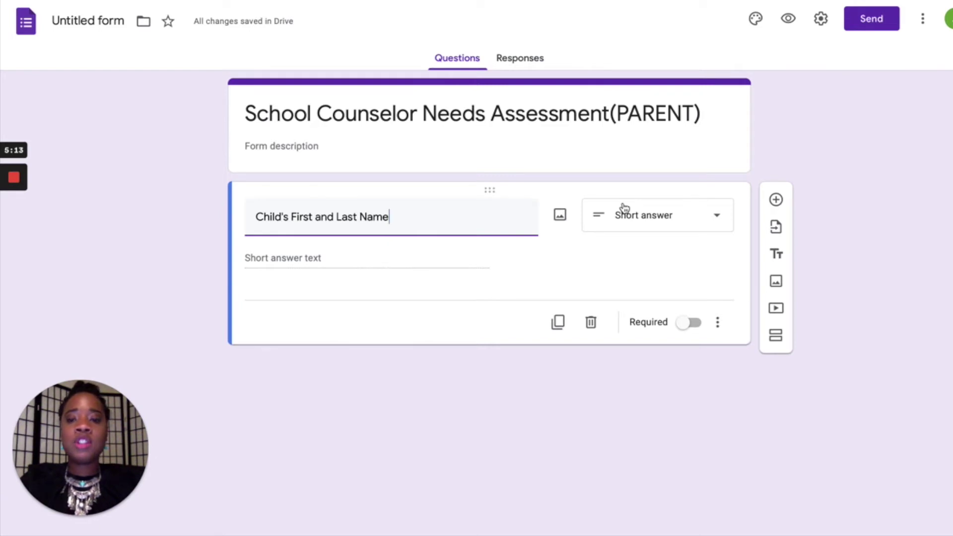
{"action": "left_click", "coordinate": [718, 218]}
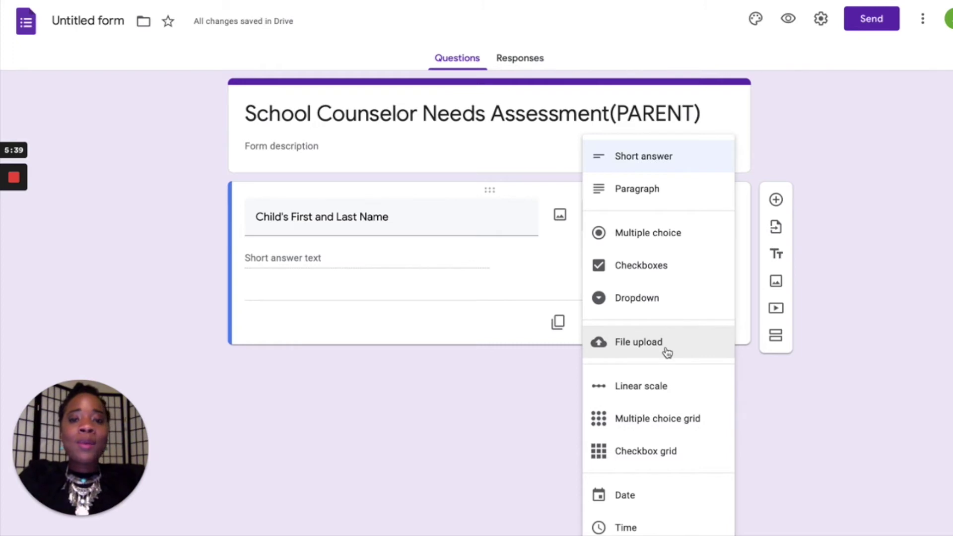
{"action": "left_click", "coordinate": [647, 156]}
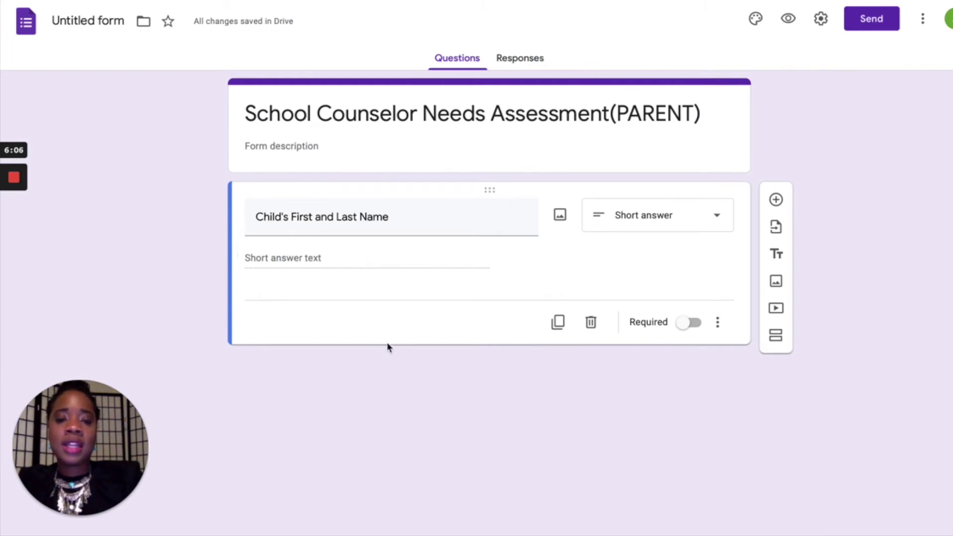
Examine the image sources and the answer types available for the child's name question
{"action": "left_click", "coordinate": [561, 216]}
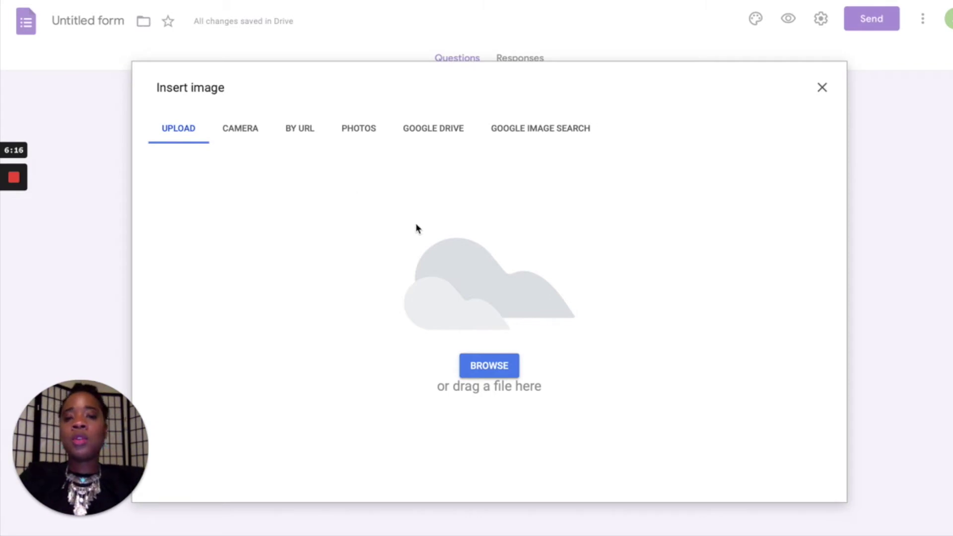
{"action": "left_click", "coordinate": [822, 87]}
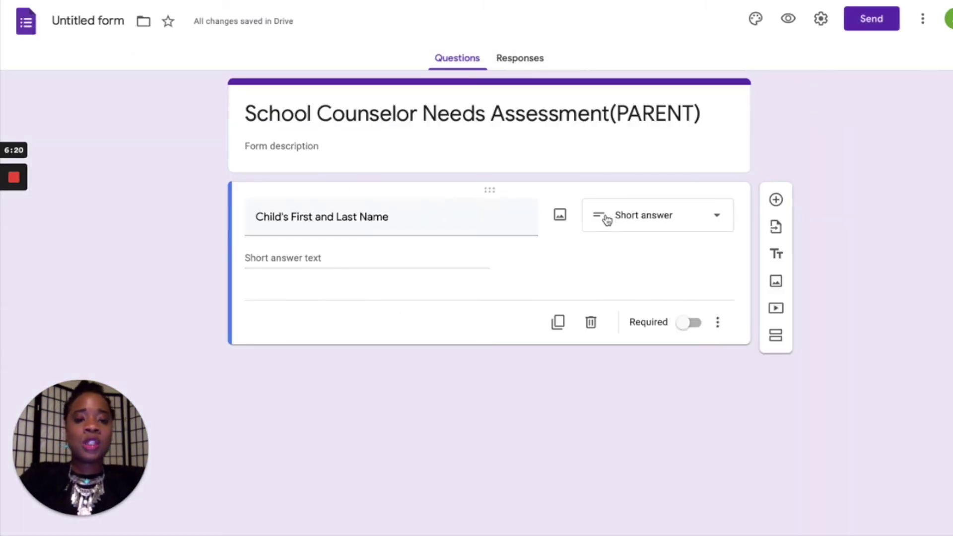
{"action": "left_click", "coordinate": [725, 223]}
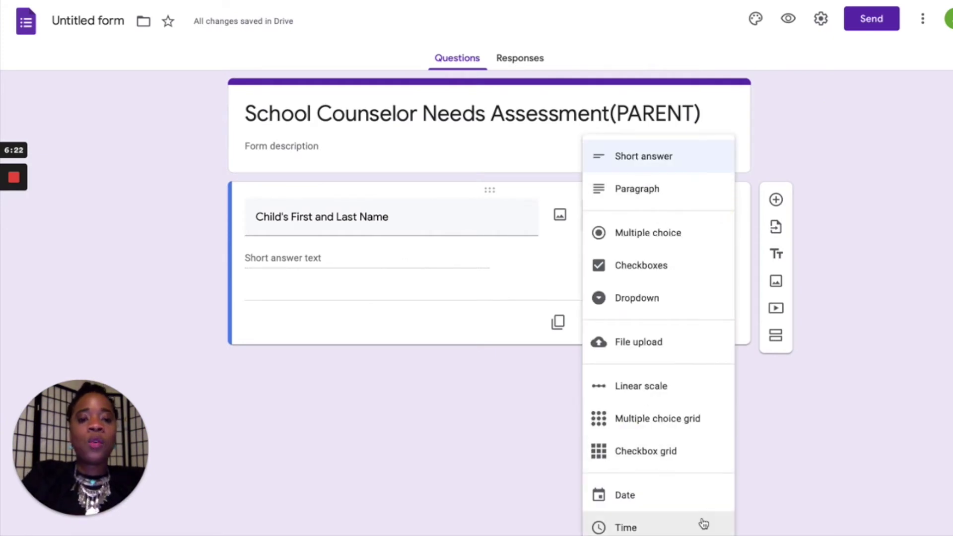
{"action": "left_click", "coordinate": [548, 281]}
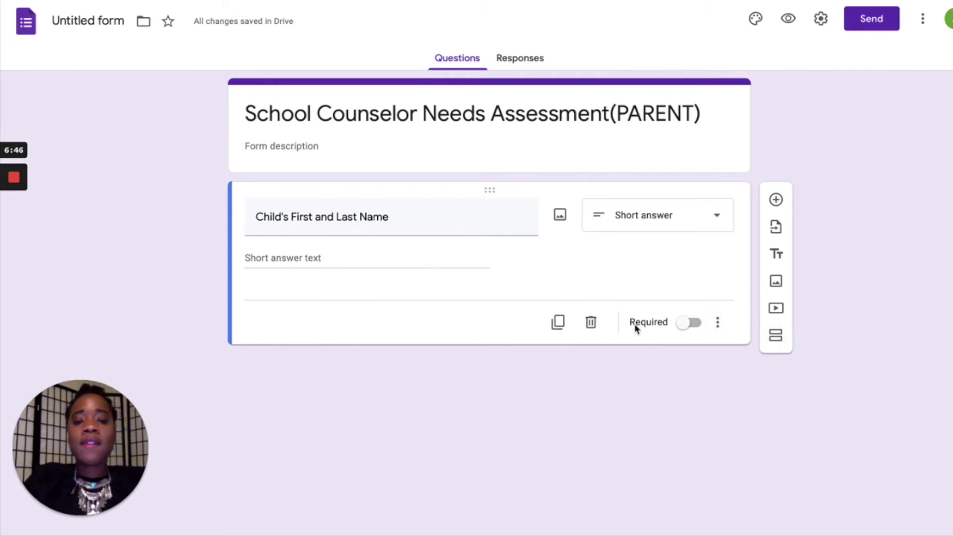
Make the child's name question required
{"action": "left_click", "coordinate": [684, 325]}
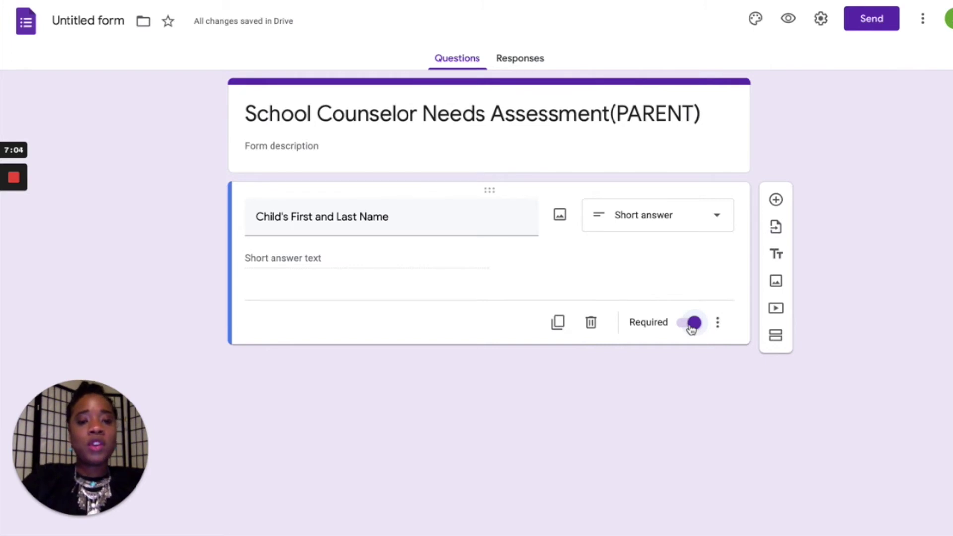
Try out the description and response validation options on the child's name question, and remove both
{"action": "left_click", "coordinate": [718, 326]}
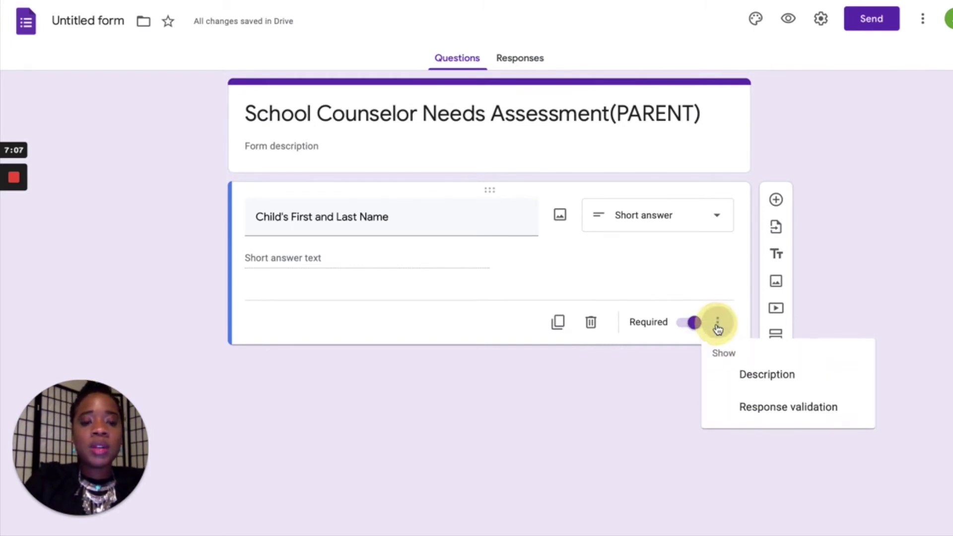
{"action": "left_click", "coordinate": [762, 381]}
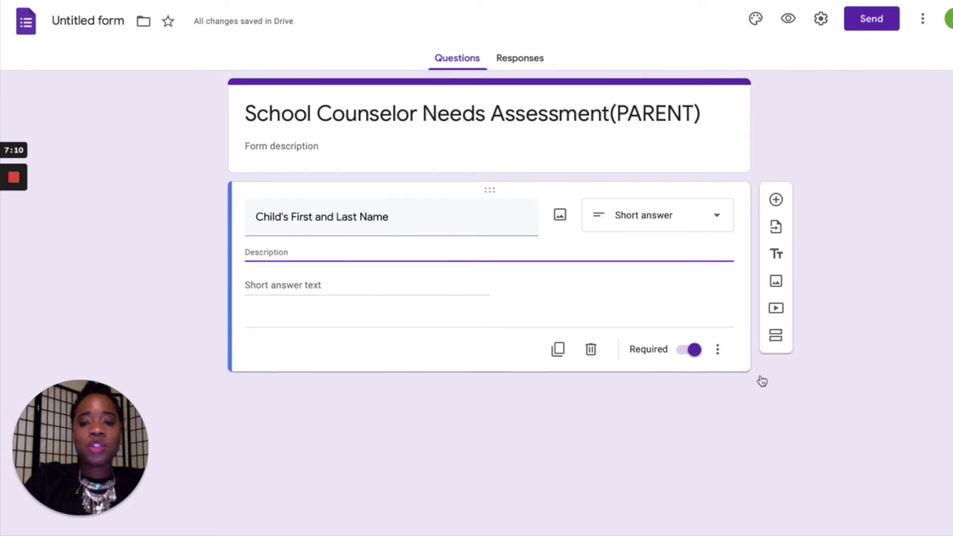
{"action": "left_click", "coordinate": [717, 349]}
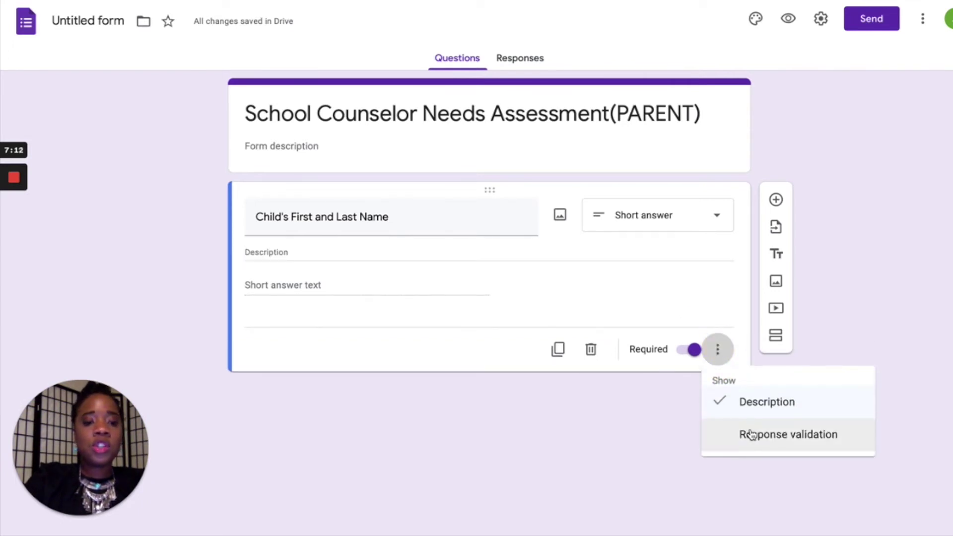
{"action": "left_click", "coordinate": [750, 434]}
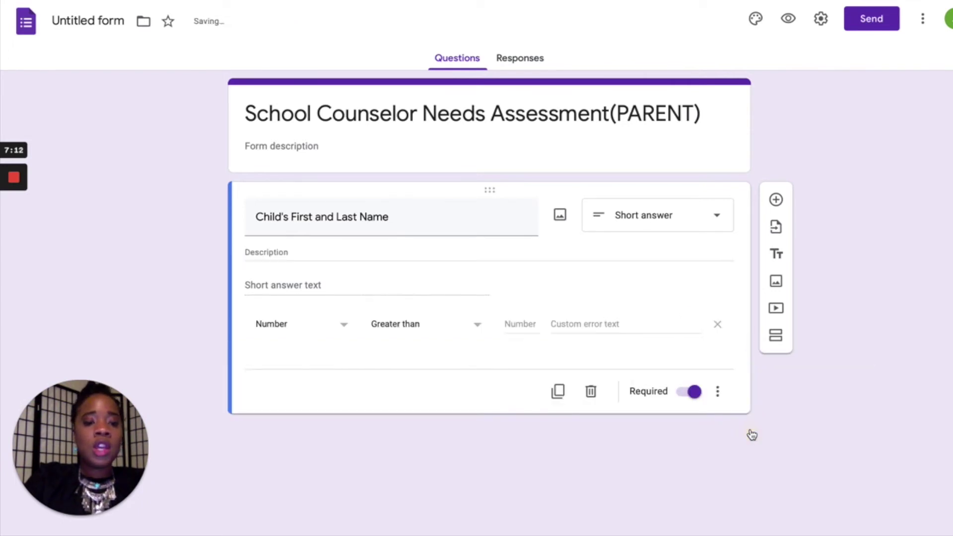
{"action": "left_click", "coordinate": [717, 391]}
{"action": "left_click", "coordinate": [744, 475]}
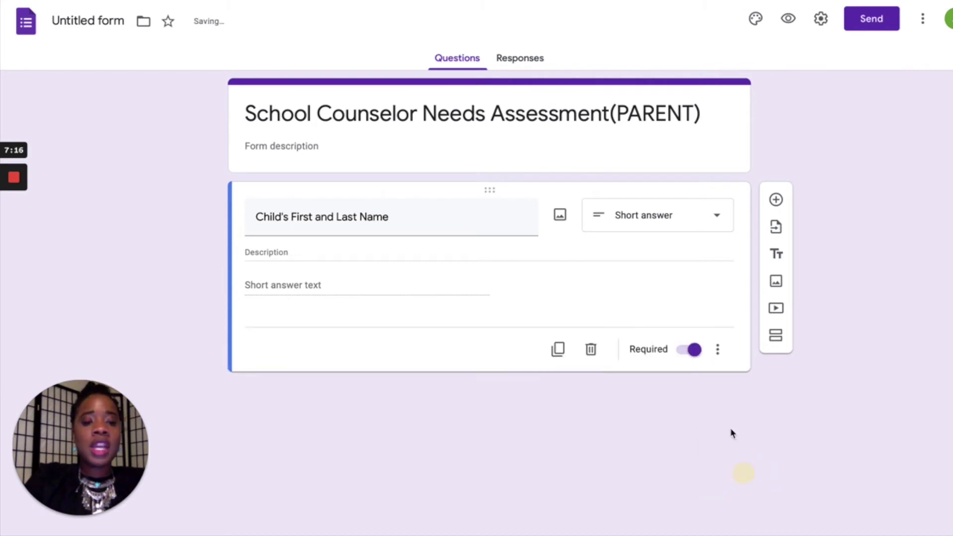
{"action": "left_click", "coordinate": [718, 350]}
{"action": "left_click", "coordinate": [751, 400]}
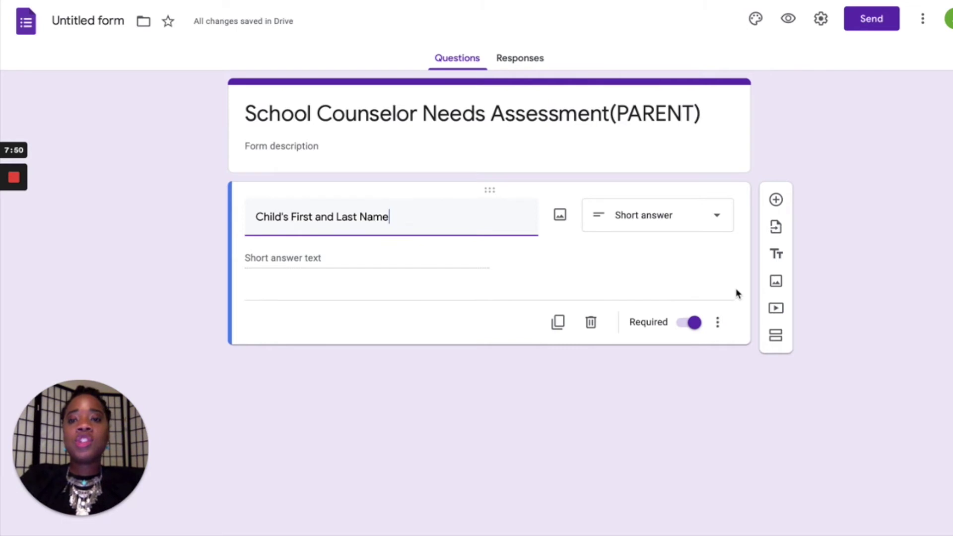
Add a Multiple choice question worded "What grade is you child in?" below the child's name question
{"action": "left_click", "coordinate": [776, 200]}
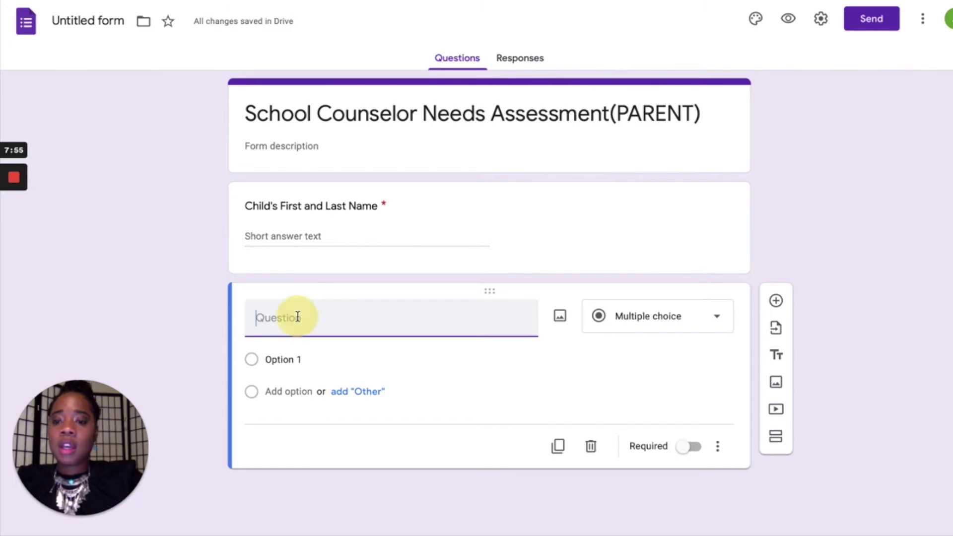
{"action": "type", "text": "What "}
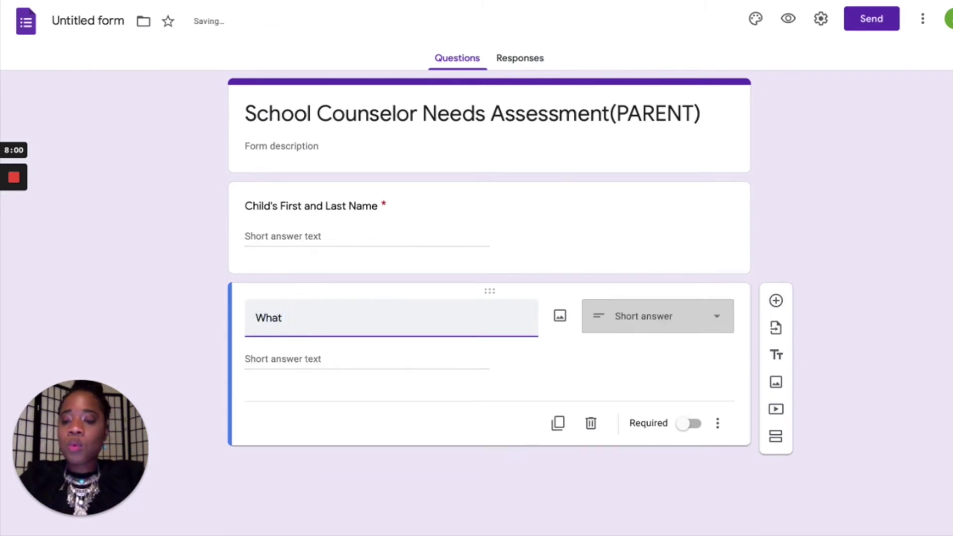
{"action": "type", "text": "grade"}
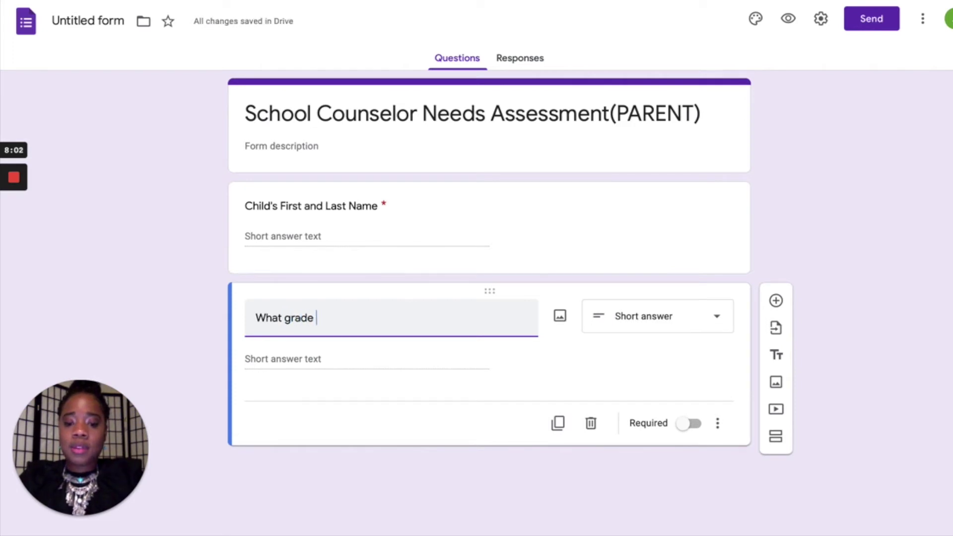
{"action": "type", "text": "is you child in?"}
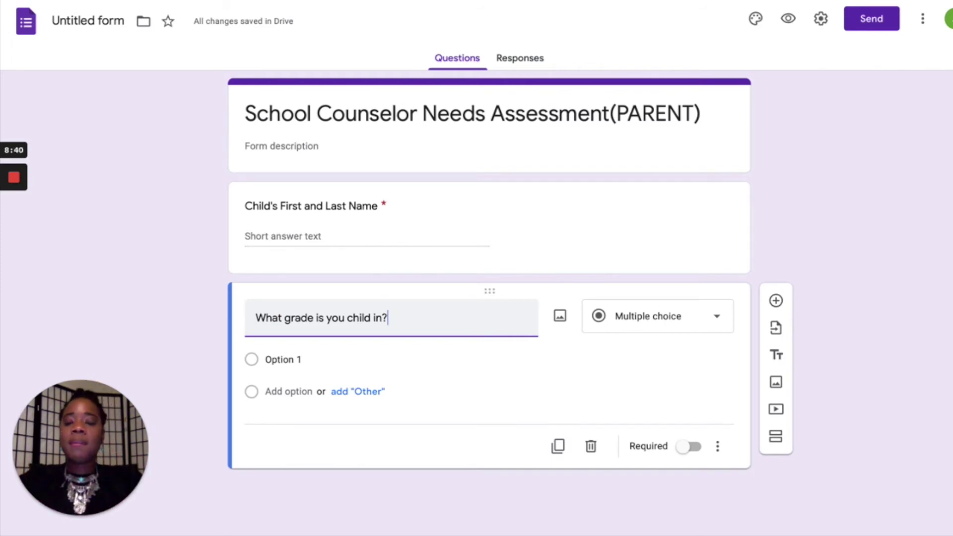
Give the grade question the options "Pre-Kindergaten", "Kindergarten", "First" and "Second"
{"action": "left_click", "coordinate": [298, 359]}
{"action": "type", "text": "Prek"}
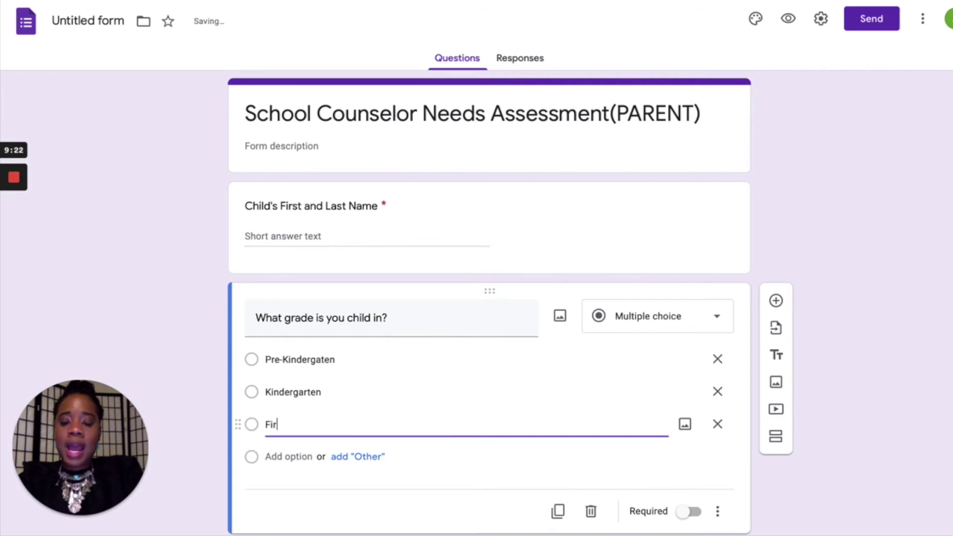
{"action": "type", "text": "st"}
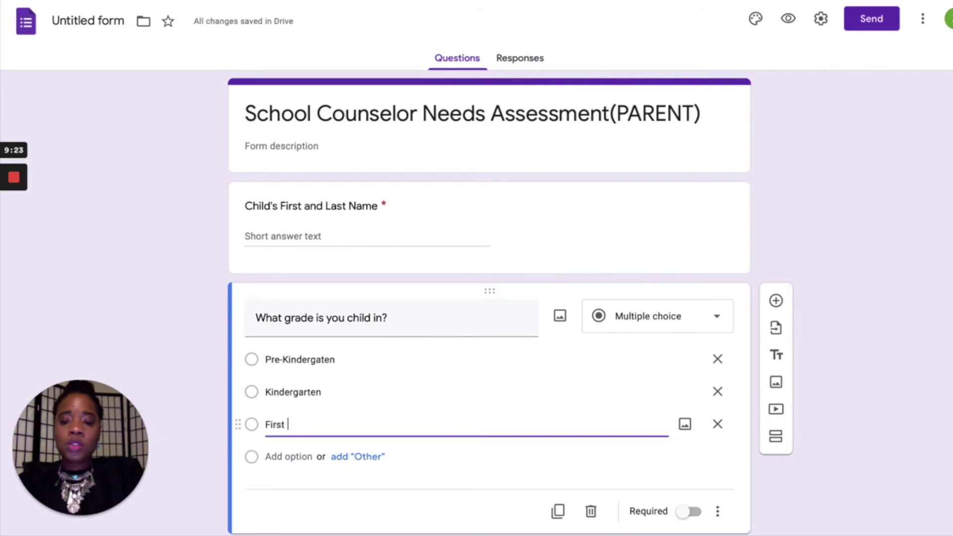
{"action": "left_click", "coordinate": [282, 456]}
{"action": "type", "text": "Second"}
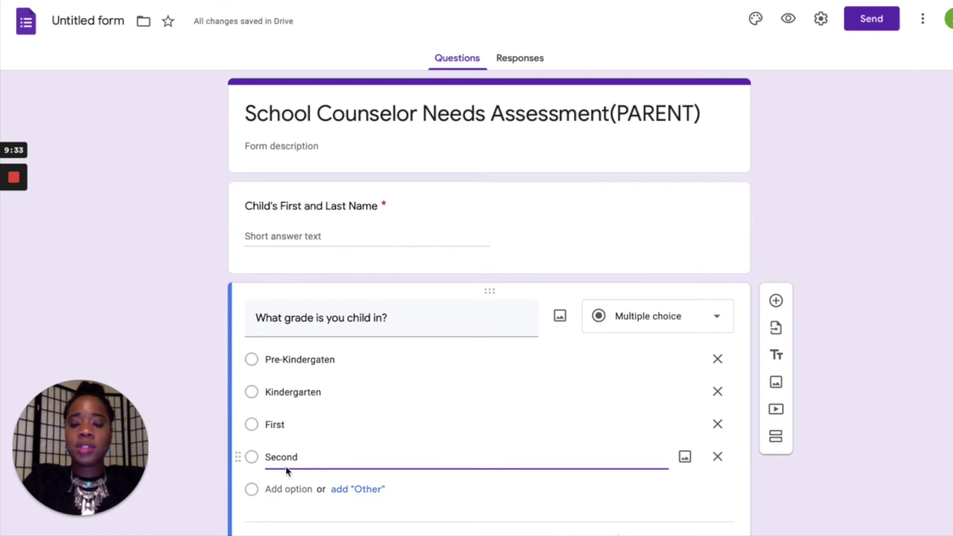
Examine the answer types available for the grade question, keeping Multiple choice
{"action": "scroll", "coordinate": [327, 453], "scroll_direction": "down", "scroll_amount": 2}
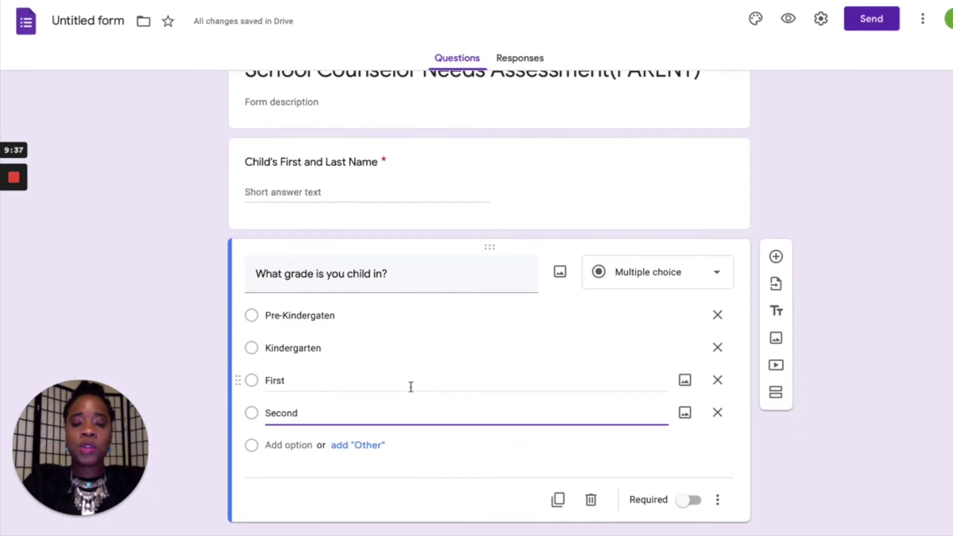
{"action": "left_click", "coordinate": [716, 274]}
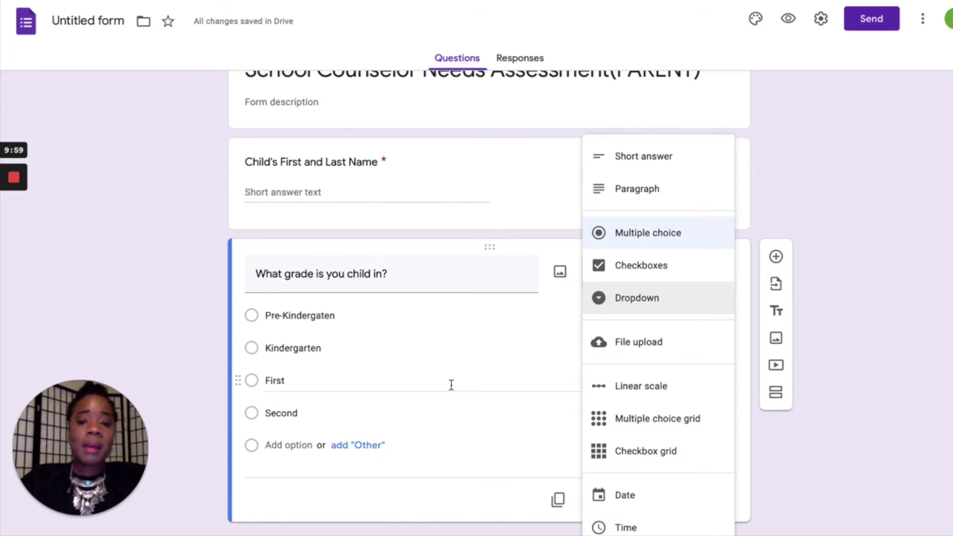
{"action": "left_click", "coordinate": [524, 331]}
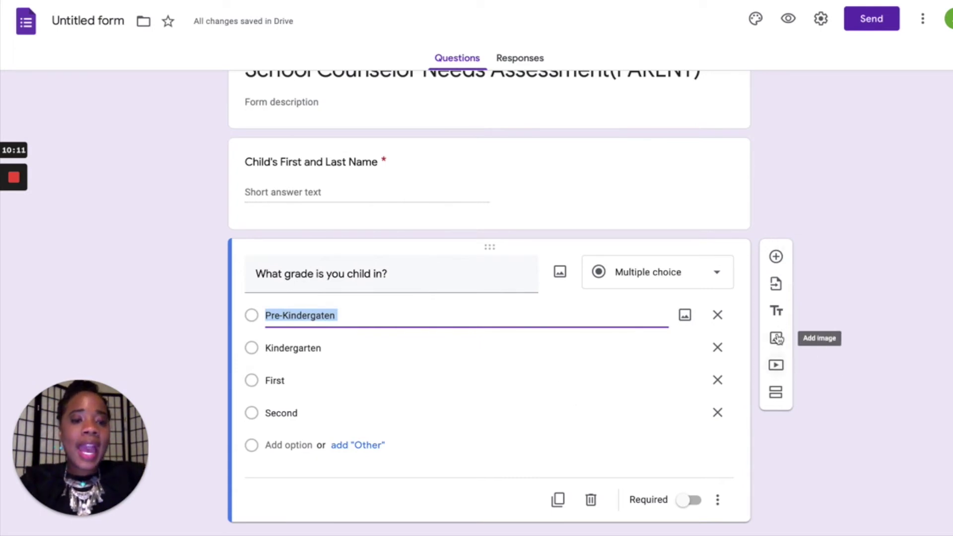
Add a title block reading "School Counseling Services" below the grade question and hide its description
{"action": "left_click", "coordinate": [775, 313]}
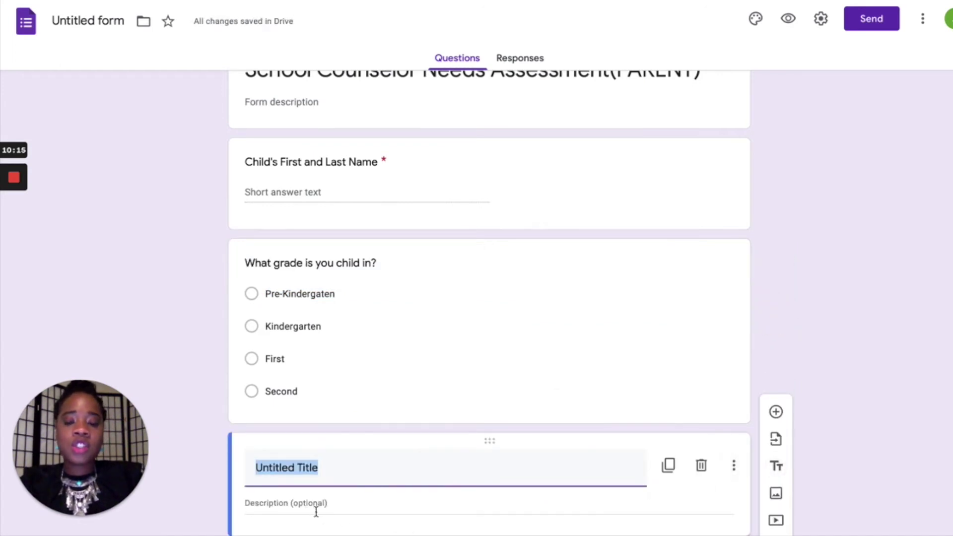
{"action": "type", "text": "Sc"}
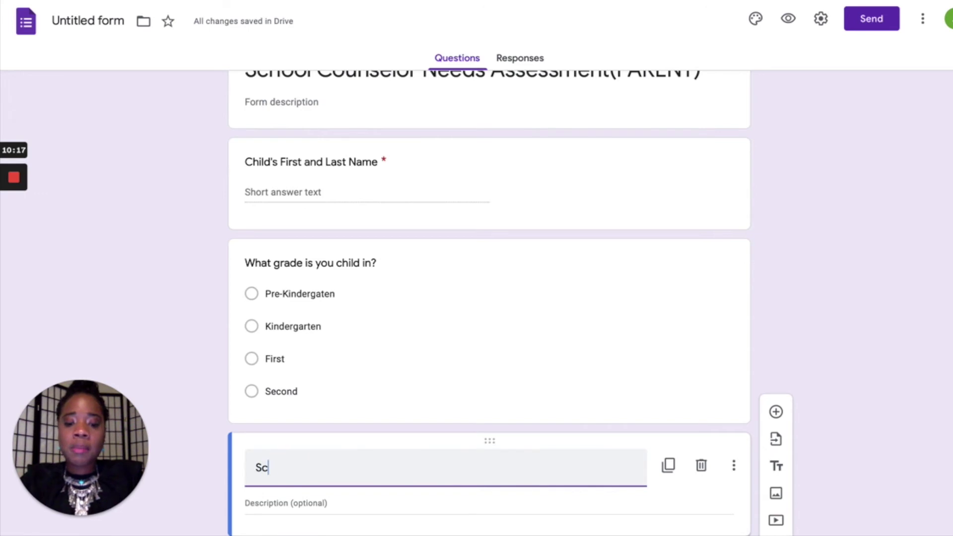
{"action": "type", "text": "hool COuns"}
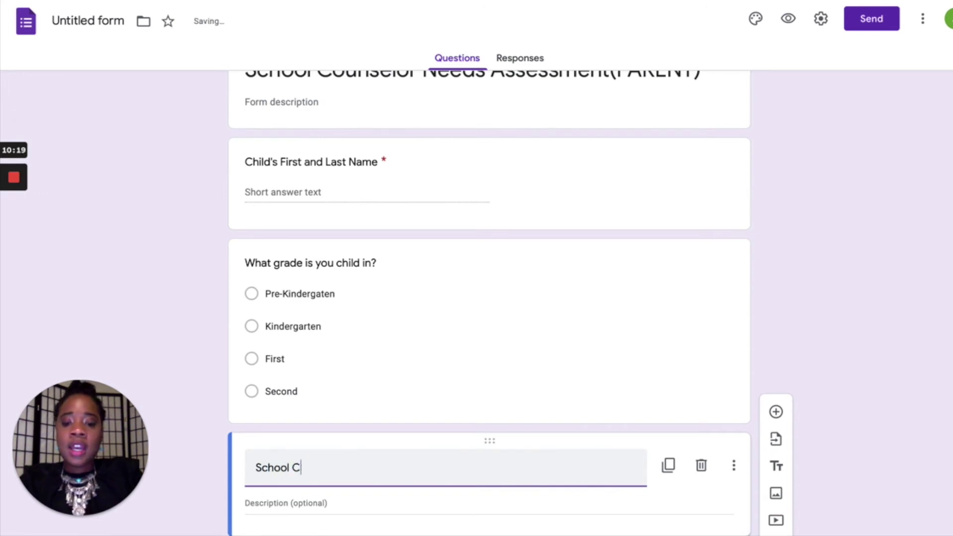
{"action": "key", "text": "BackSpace"}
{"action": "key", "text": "BackSpace"}
{"action": "key", "text": "BackSpace"}
{"action": "key", "text": "BackSpace"}
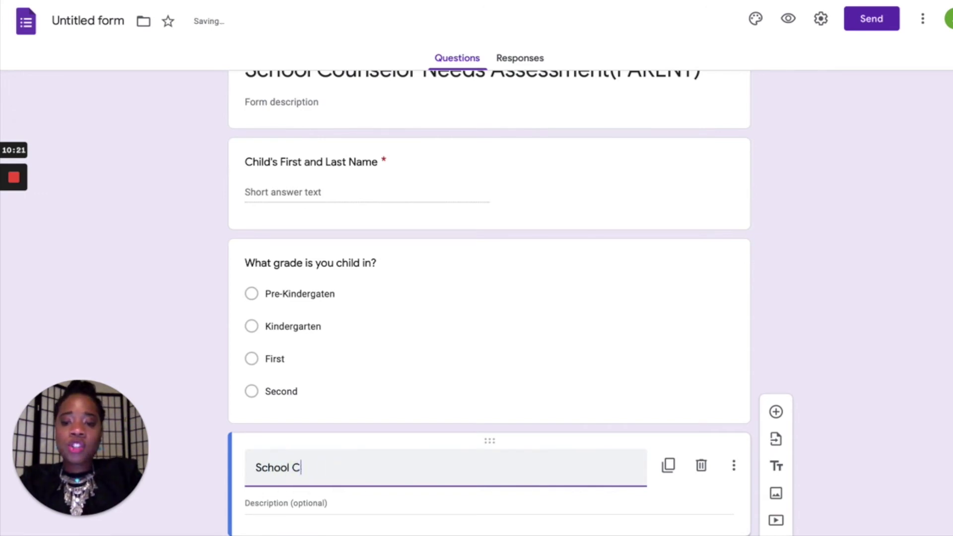
{"action": "type", "text": "ouns"}
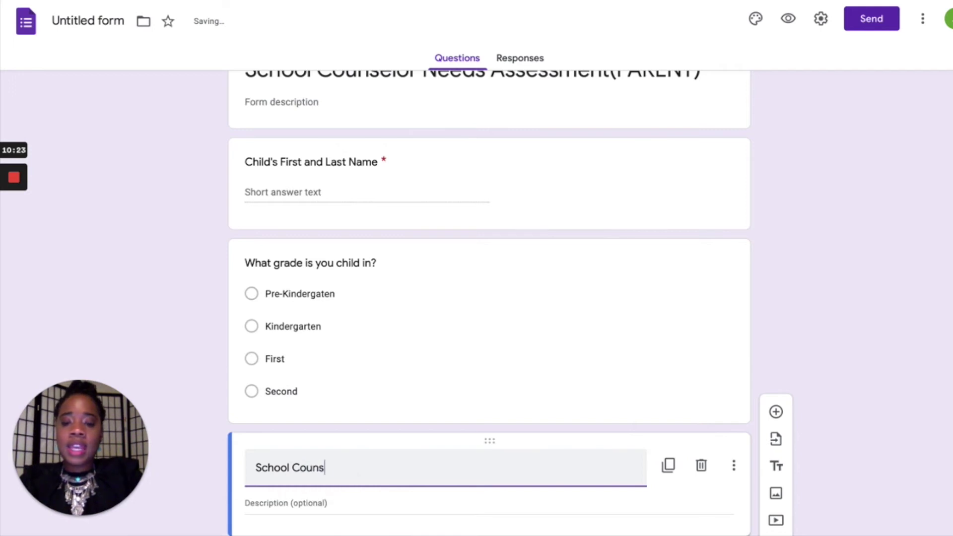
{"action": "type", "text": "eling Services"}
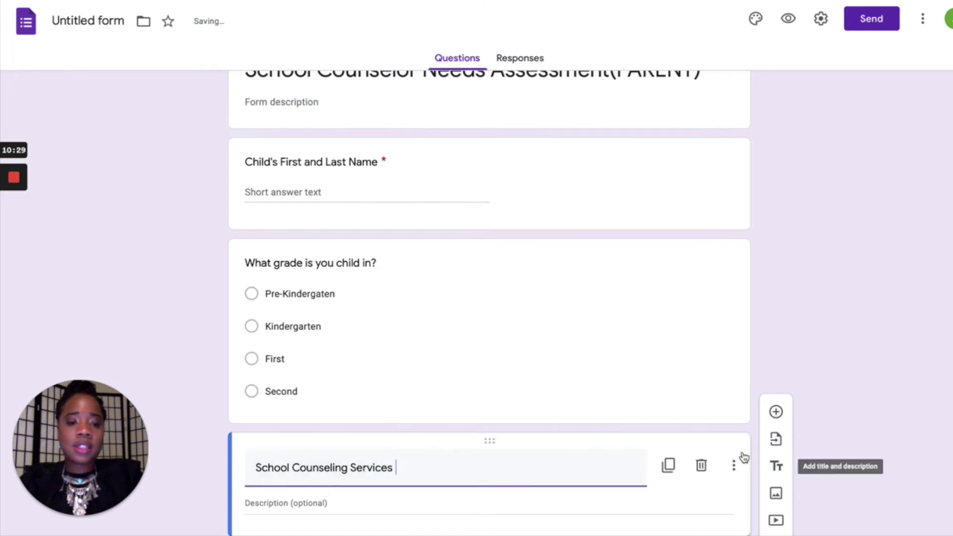
{"action": "left_click", "coordinate": [733, 465]}
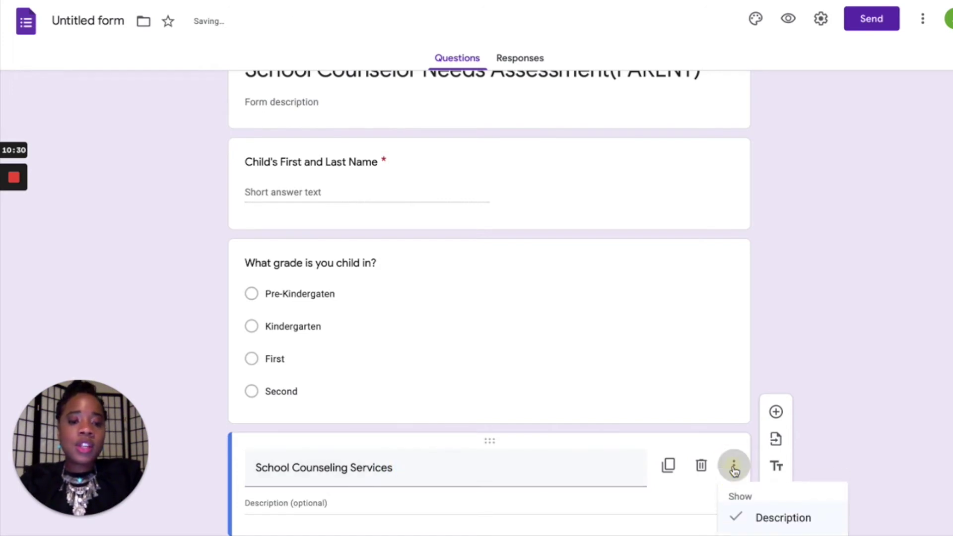
{"action": "left_click", "coordinate": [754, 518]}
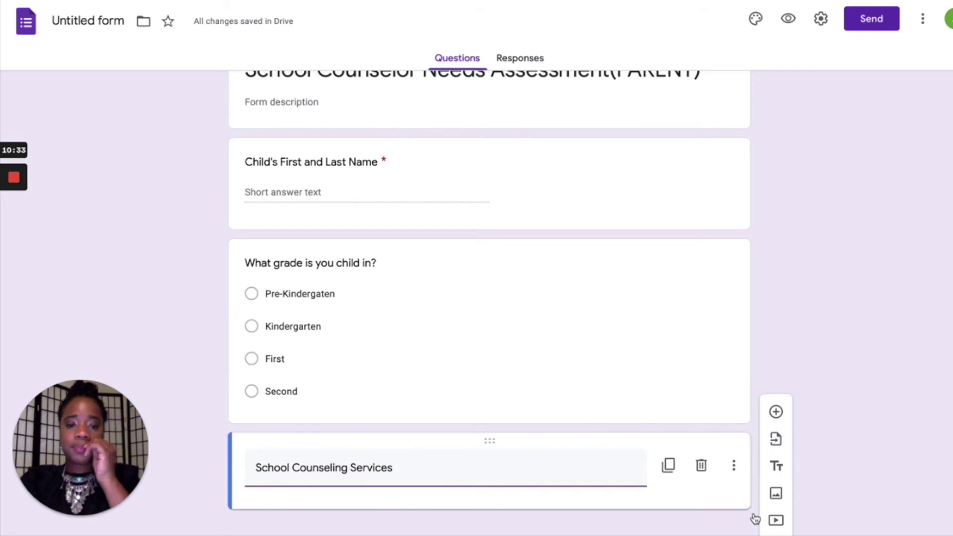
Add a question below the title block worded "What school counseling services do you feel like your child could benefit from?"
{"action": "left_click", "coordinate": [776, 414]}
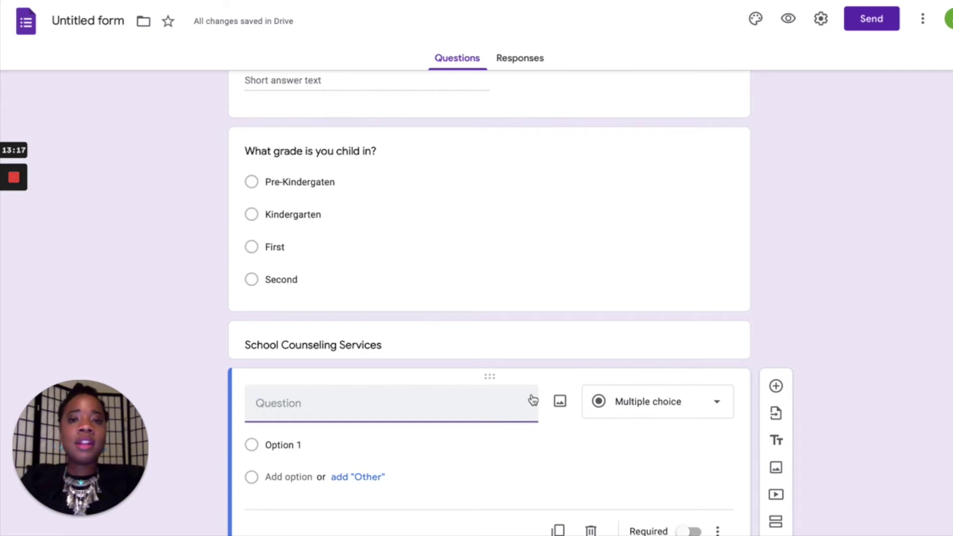
{"action": "type", "text": "Wha"}
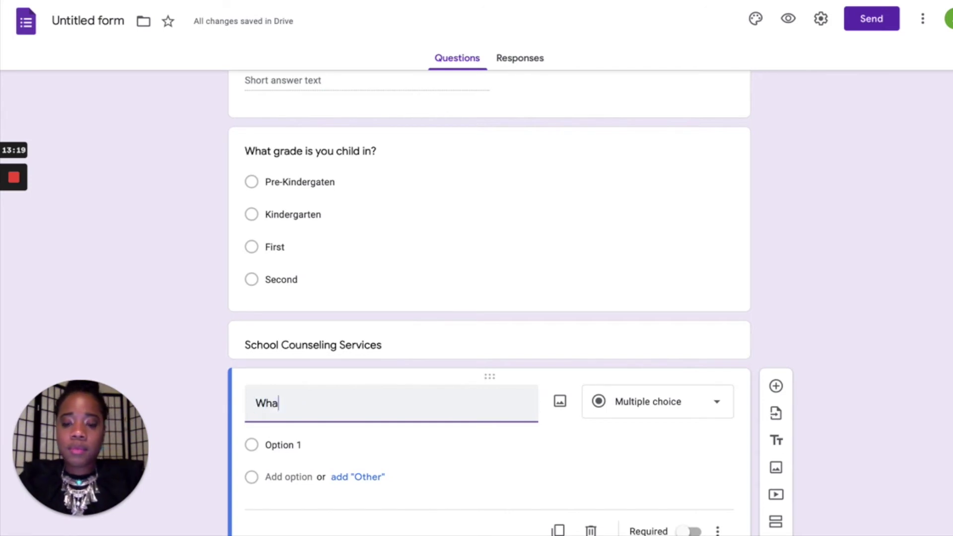
{"action": "type", "text": "t school "}
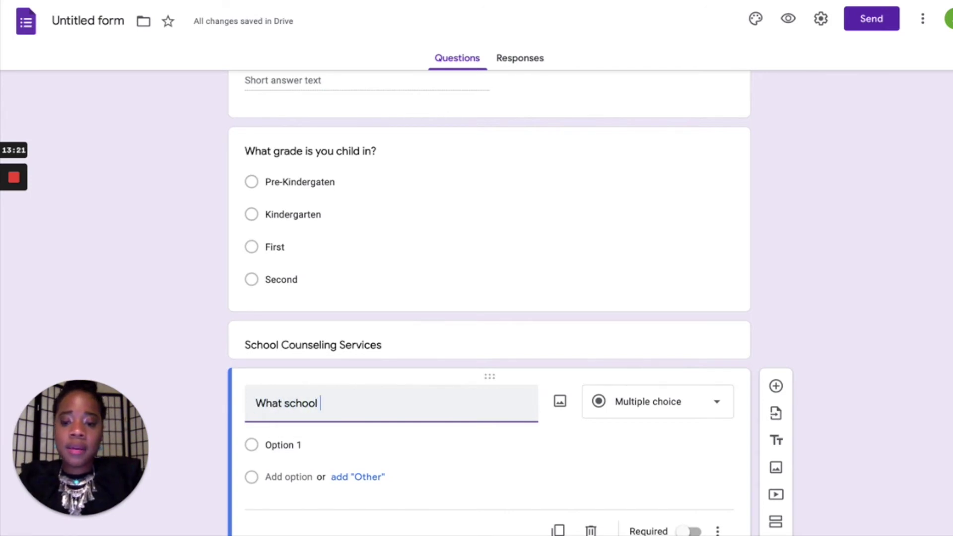
{"action": "type", "text": "couns"}
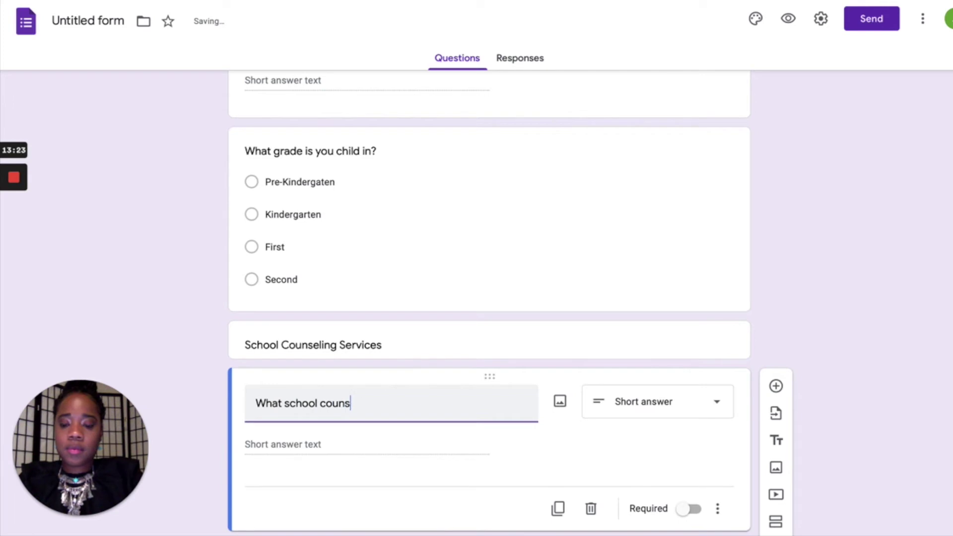
{"action": "type", "text": "eling s"}
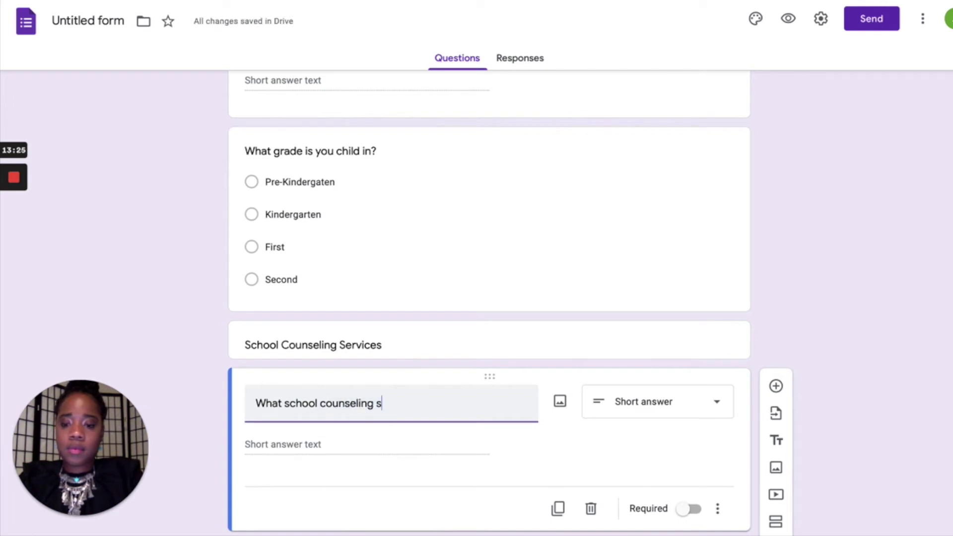
{"action": "type", "text": "ervices d"}
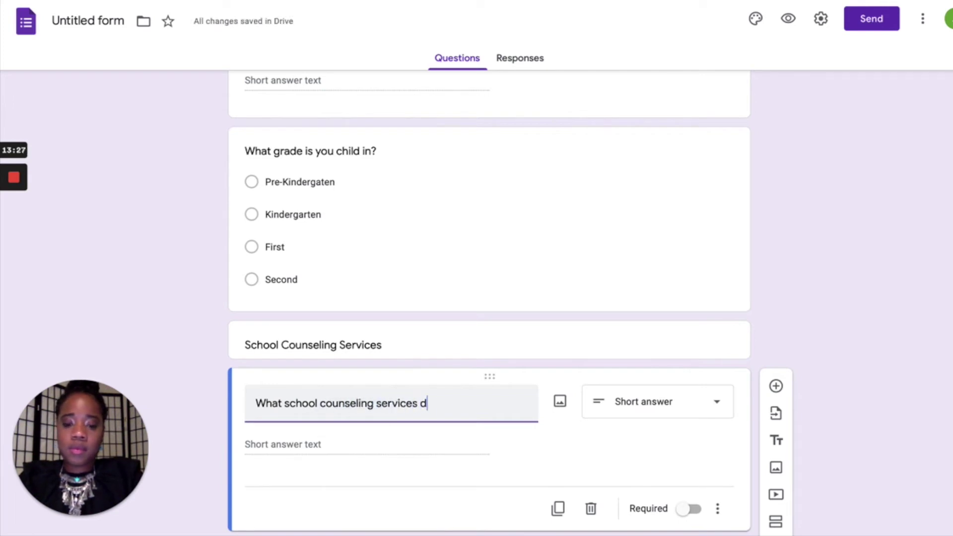
{"action": "type", "text": "o you feel"}
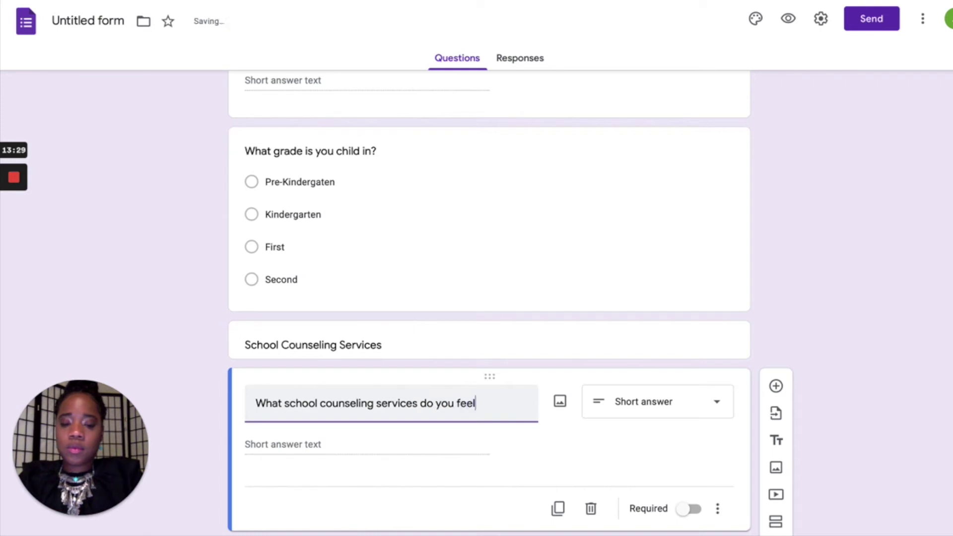
{"action": "type", "text": " like your child c"}
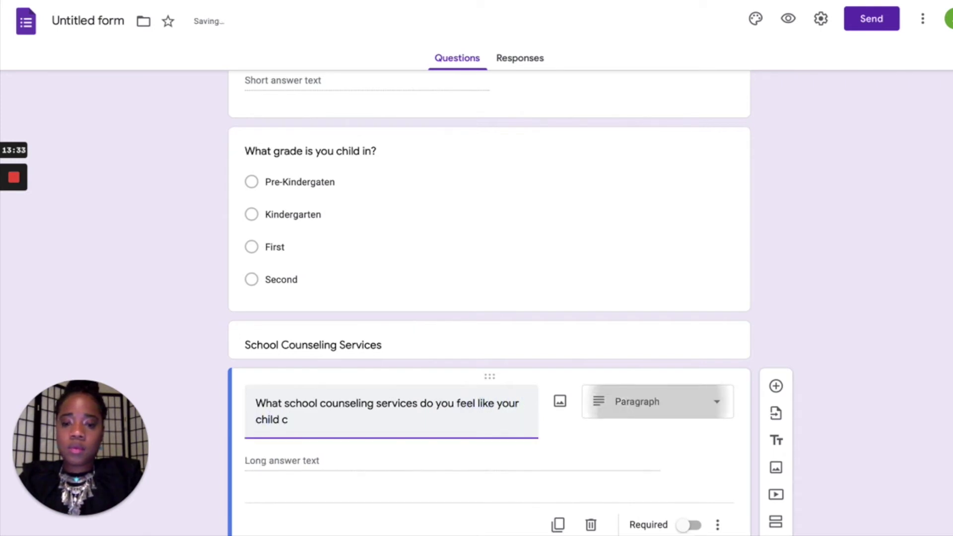
{"action": "key", "text": "BackSpace"}
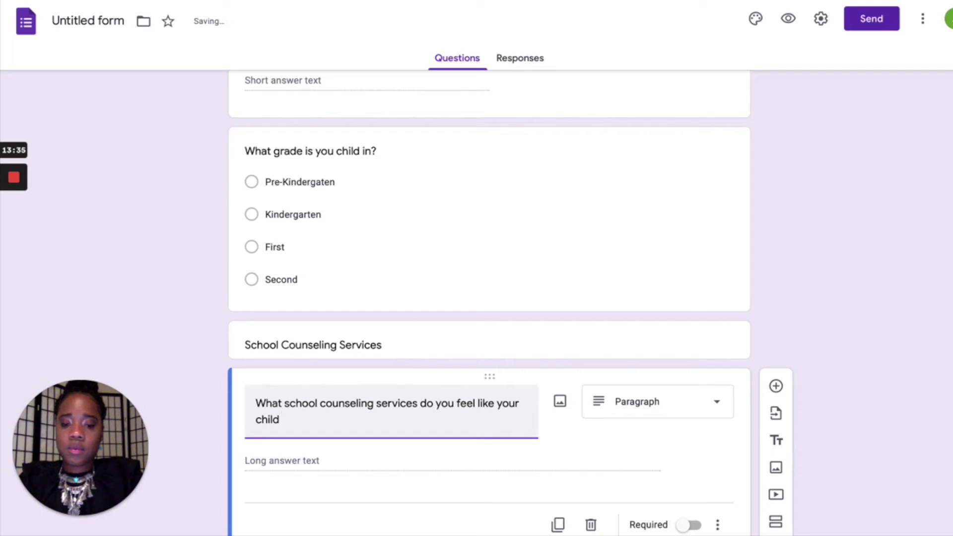
{"action": "type", "text": "could bene"}
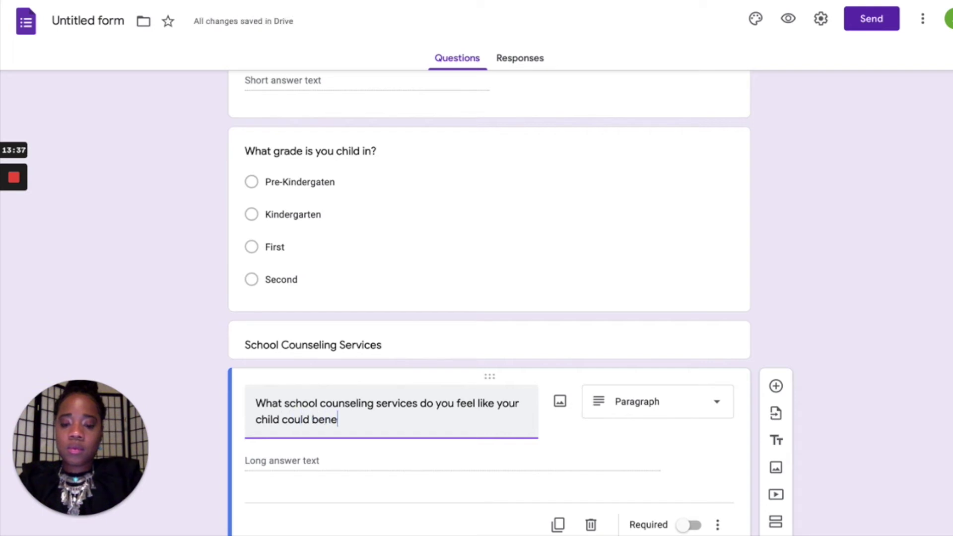
{"action": "type", "text": "fit from"}
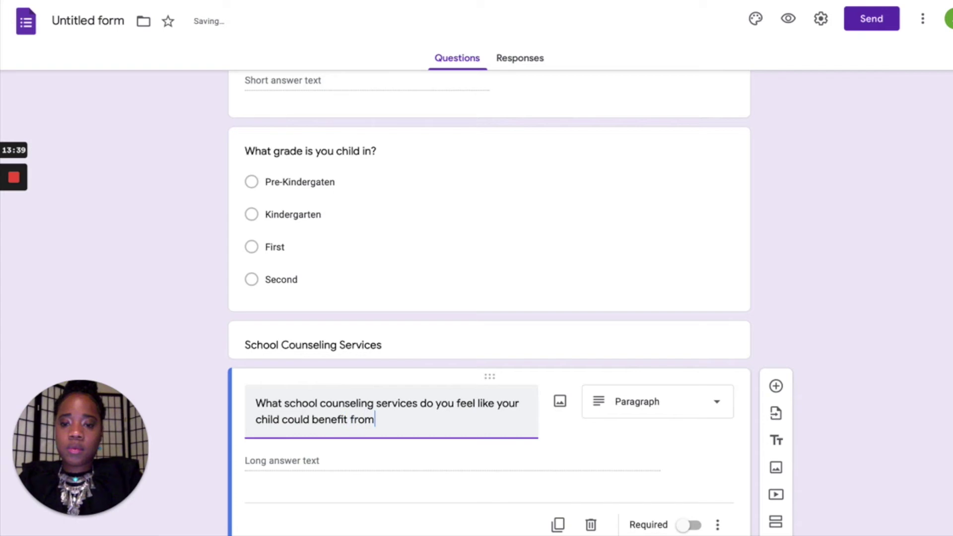
{"action": "type", "text": "?"}
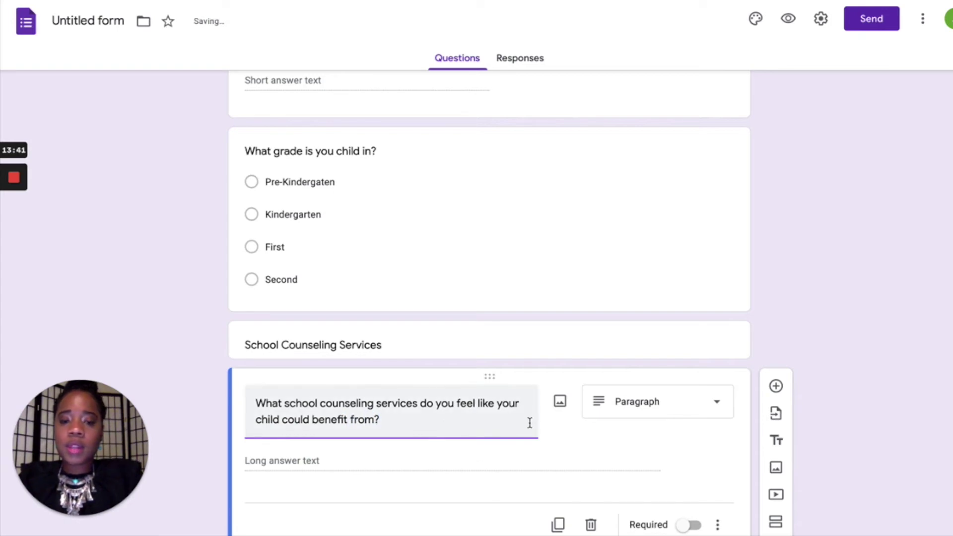
Change the counseling services question to Checkboxes and name its first option "Individual Counseling"
{"action": "scroll", "coordinate": [558, 404], "scroll_direction": "down", "scroll_amount": 1}
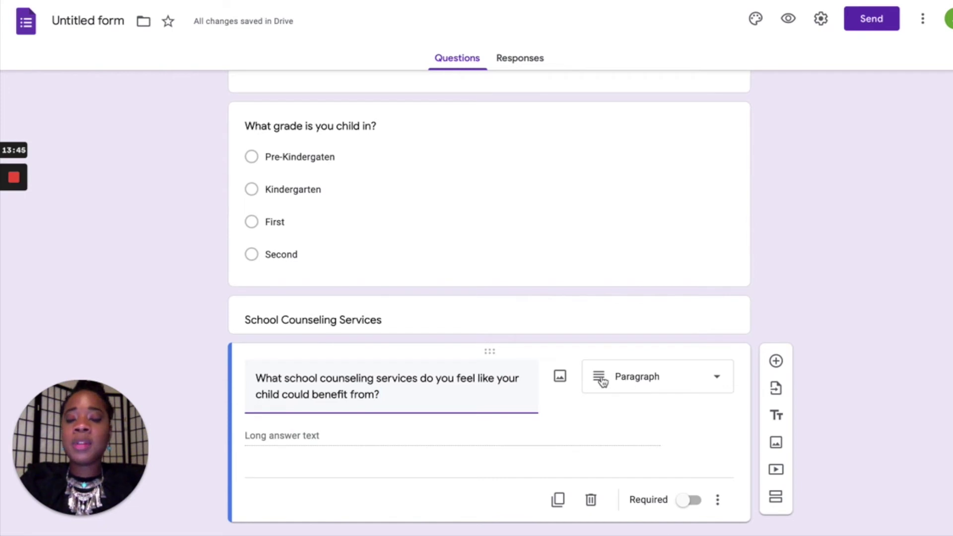
{"action": "left_click", "coordinate": [714, 384]}
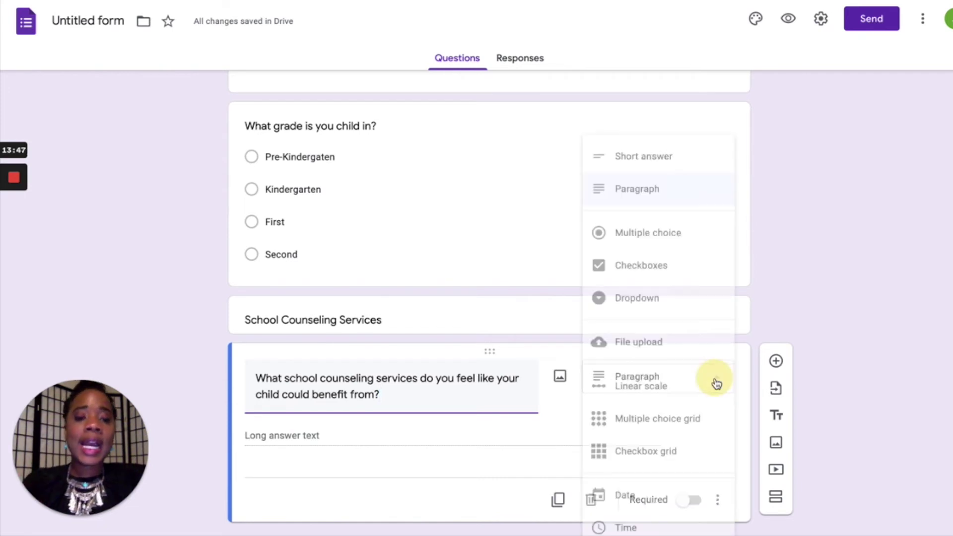
{"action": "left_click", "coordinate": [670, 265]}
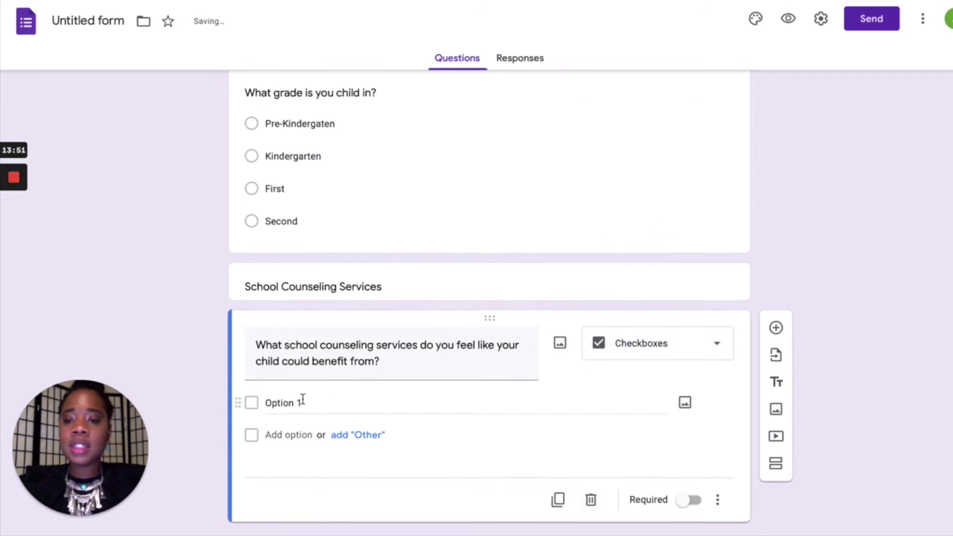
{"action": "left_click", "coordinate": [293, 399]}
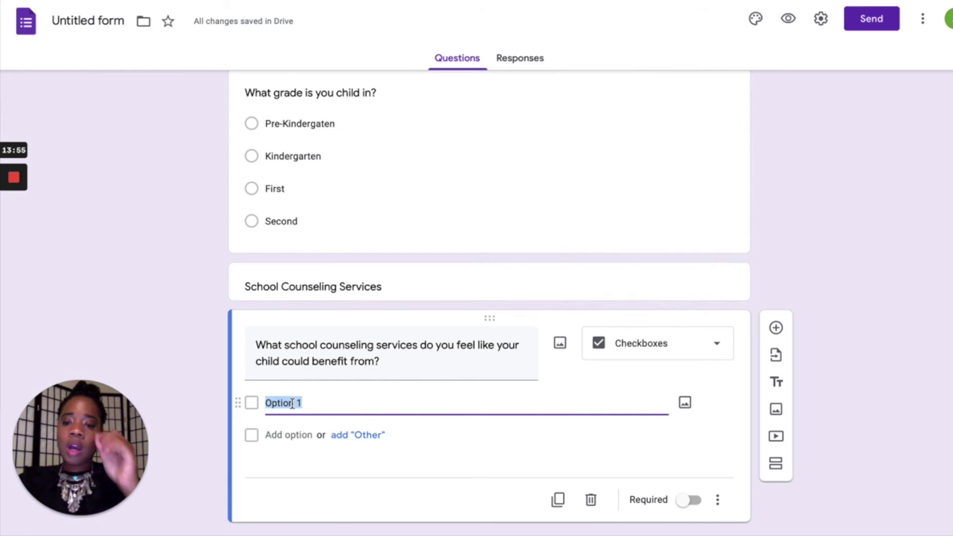
{"action": "type", "text": "Individual Counseling"}
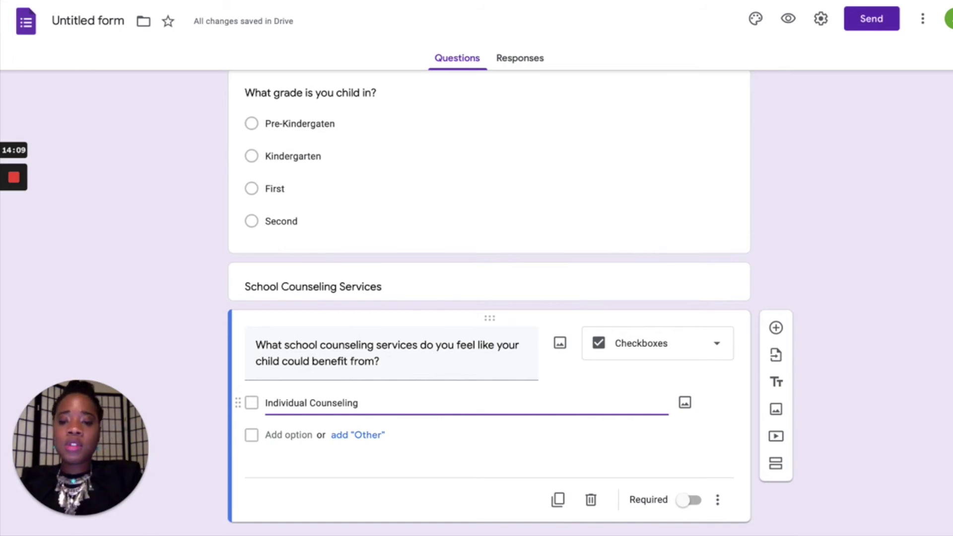
Add the option "Small Group Counseling (a group of 3 to 5 students that is dealing with similar issues)" to the counseling services question
{"action": "left_click", "coordinate": [282, 436]}
{"action": "type", "text": "Small group Cou"}
{"action": "key", "text": "BackSpace"}
{"action": "key", "text": "BackSpace"}
{"action": "key", "text": "BackSpace"}
{"action": "type", "text": "counseluig"}
{"action": "left_click", "coordinate": [324, 436]}
{"action": "key", "text": "BackSpace"}
{"action": "type", "text": "C"}
{"action": "left_click", "coordinate": [296, 432]}
{"action": "key", "text": "BackSpace"}
{"action": "type", "text": "G"}
{"action": "left_click", "coordinate": [377, 436]}
{"action": "type", "text": "("}
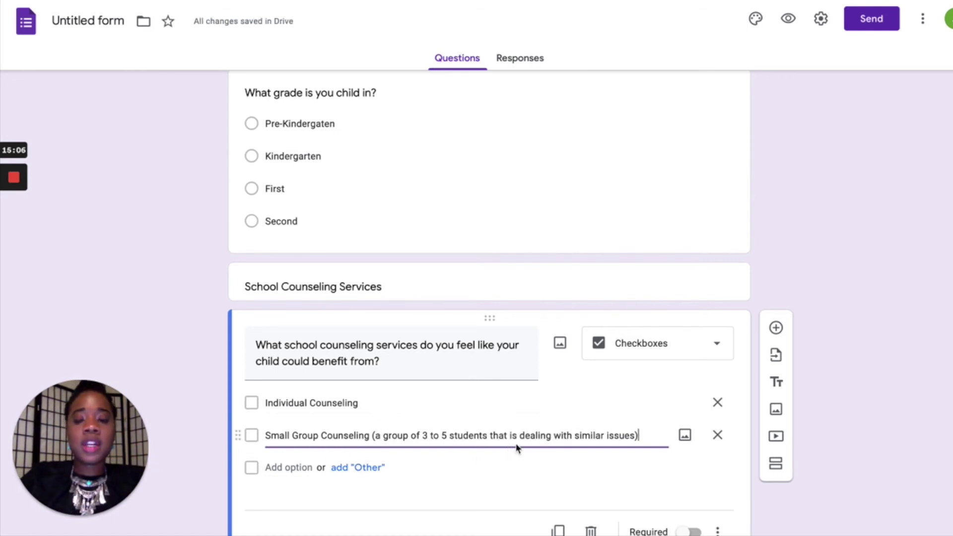
Add "Neither" as the third option of the counseling services question
{"action": "left_click", "coordinate": [285, 468]}
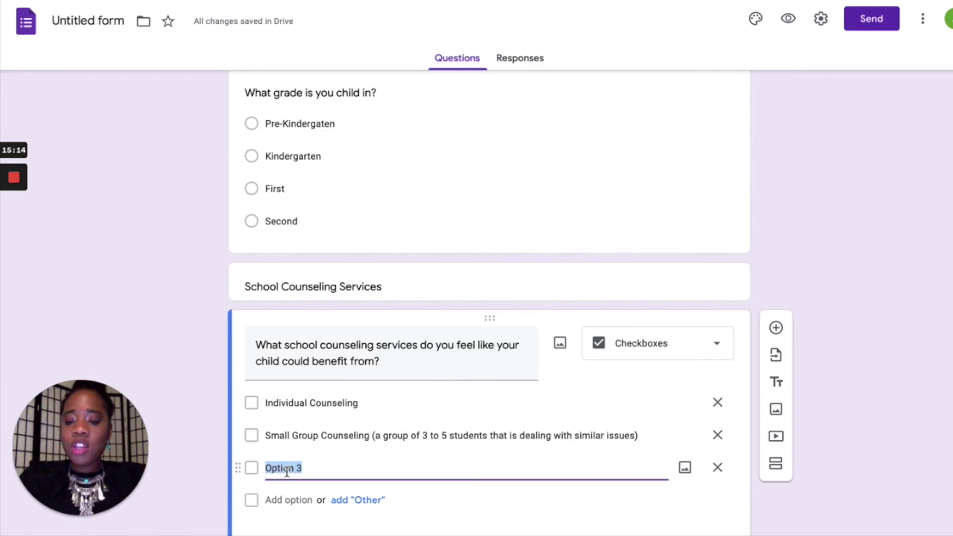
{"action": "type", "text": "Ne"}
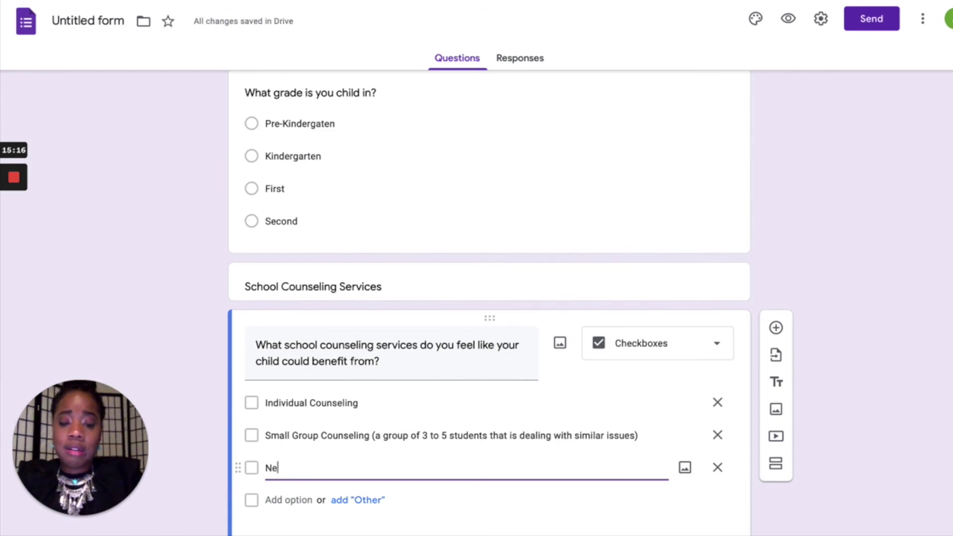
{"action": "type", "text": "ither"}
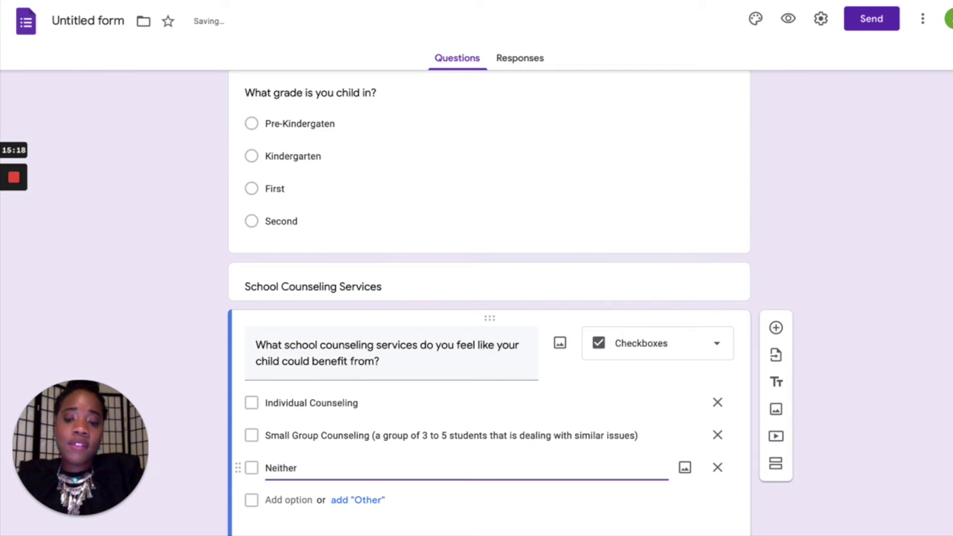
Make both the counseling services question and the grade question required
{"action": "scroll", "coordinate": [312, 457], "scroll_direction": "down", "scroll_amount": 2}
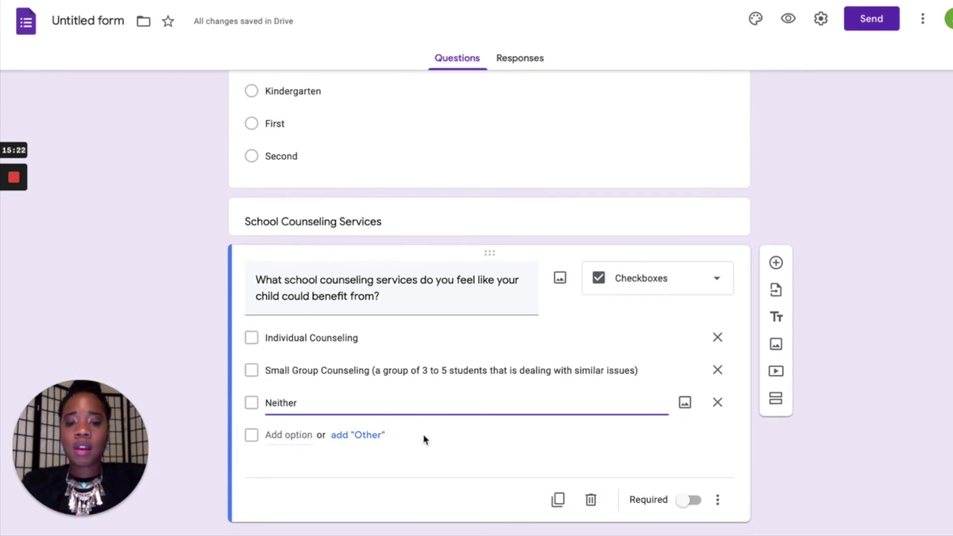
{"action": "left_click", "coordinate": [690, 500]}
{"action": "scroll", "coordinate": [596, 291], "scroll_direction": "up", "scroll_amount": 5}
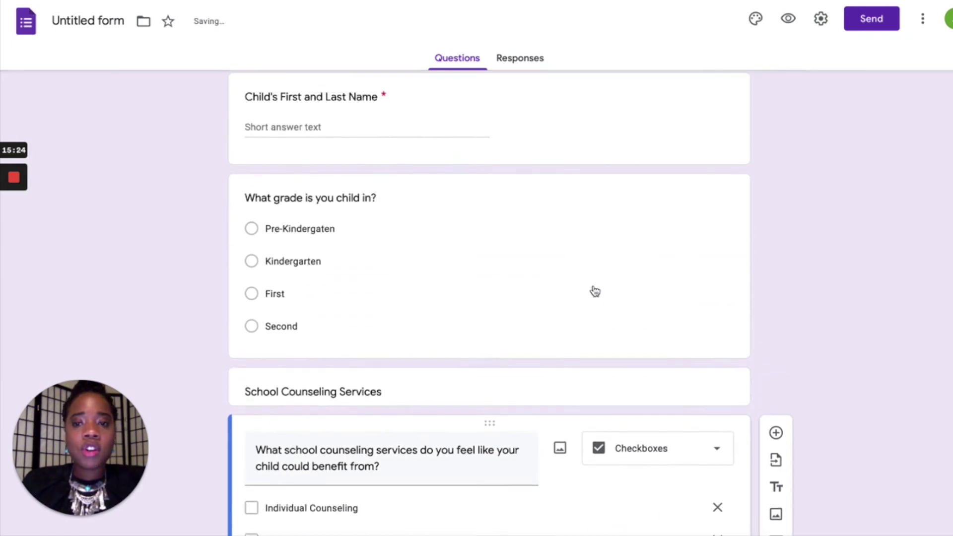
{"action": "scroll", "coordinate": [594, 290], "scroll_direction": "down", "scroll_amount": 1}
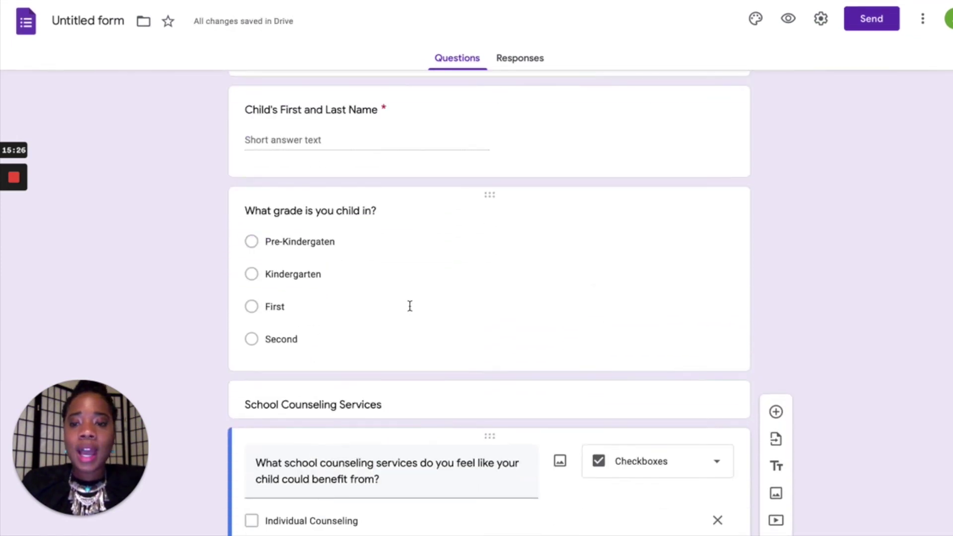
{"action": "left_click", "coordinate": [470, 305]}
{"action": "scroll", "coordinate": [610, 419], "scroll_direction": "down", "scroll_amount": 1}
{"action": "left_click", "coordinate": [689, 364]}
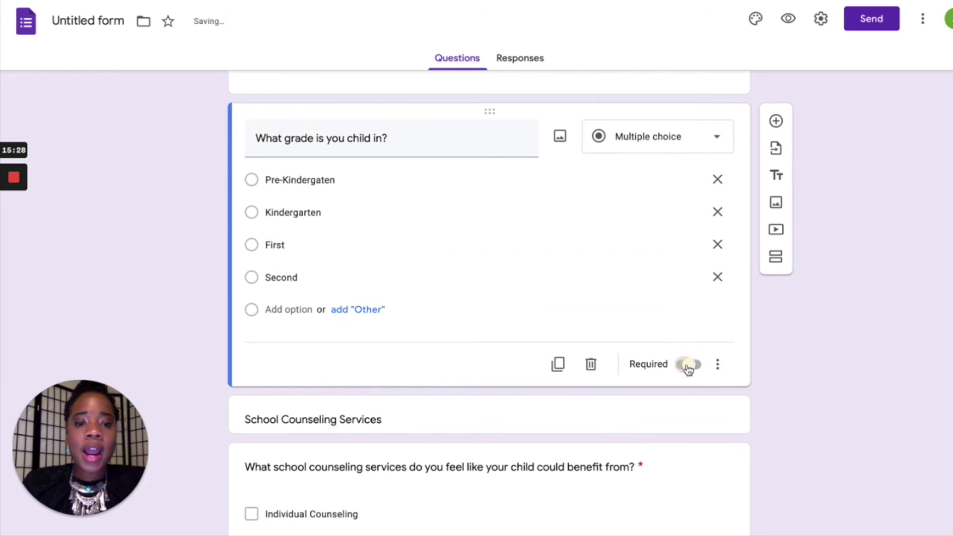
Add a title block reading "Areas of Need" below the counseling services question and hide its description
{"action": "scroll", "coordinate": [661, 367], "scroll_direction": "down", "scroll_amount": 2}
{"action": "left_click", "coordinate": [665, 420]}
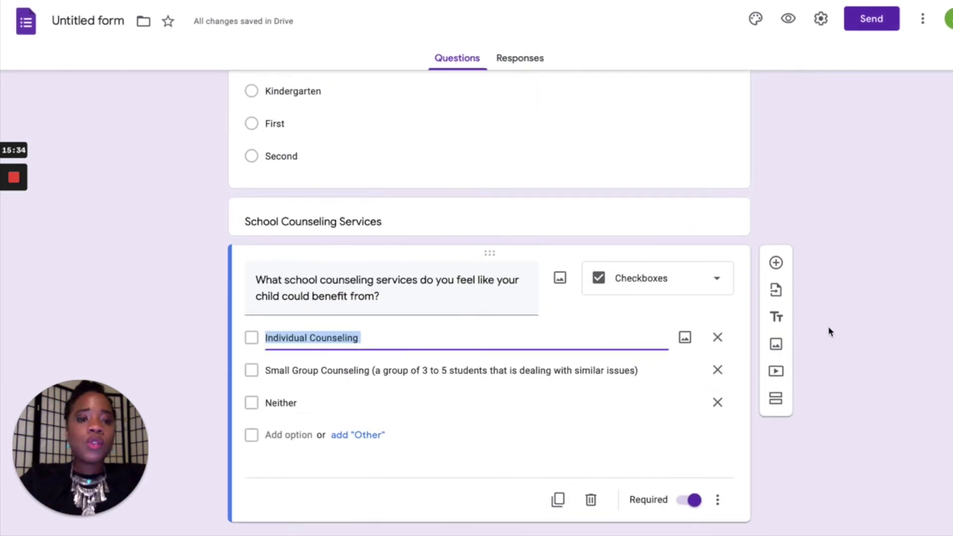
{"action": "left_click", "coordinate": [776, 319]}
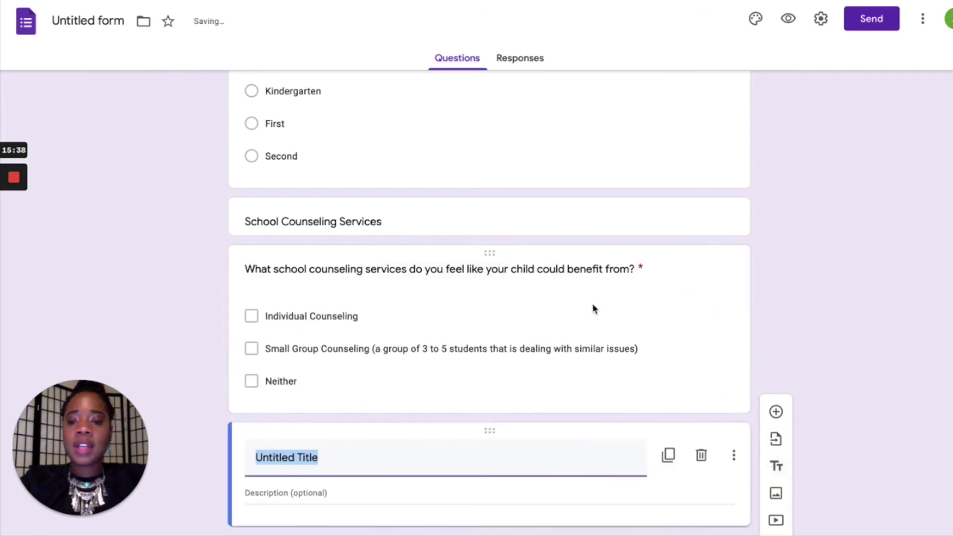
{"action": "left_click", "coordinate": [733, 452]}
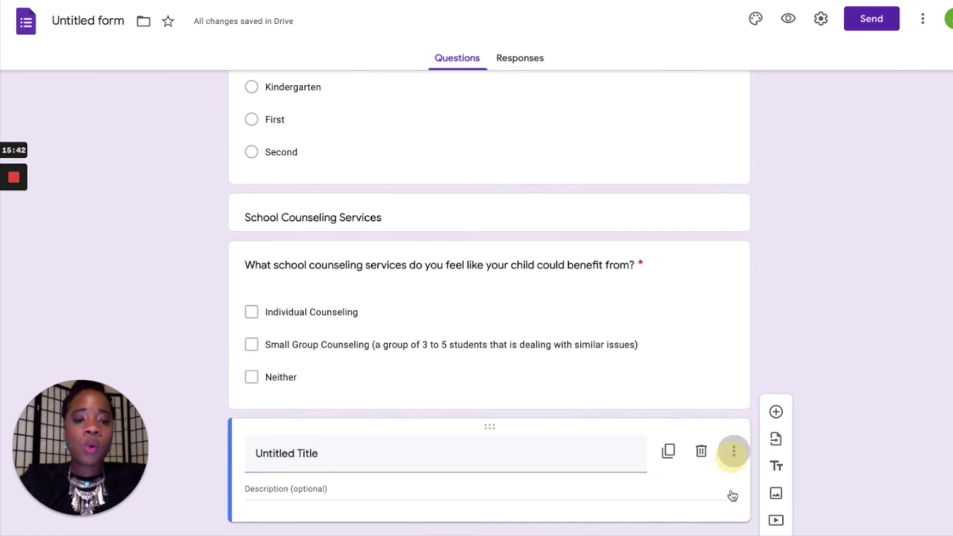
{"action": "left_click", "coordinate": [752, 506]}
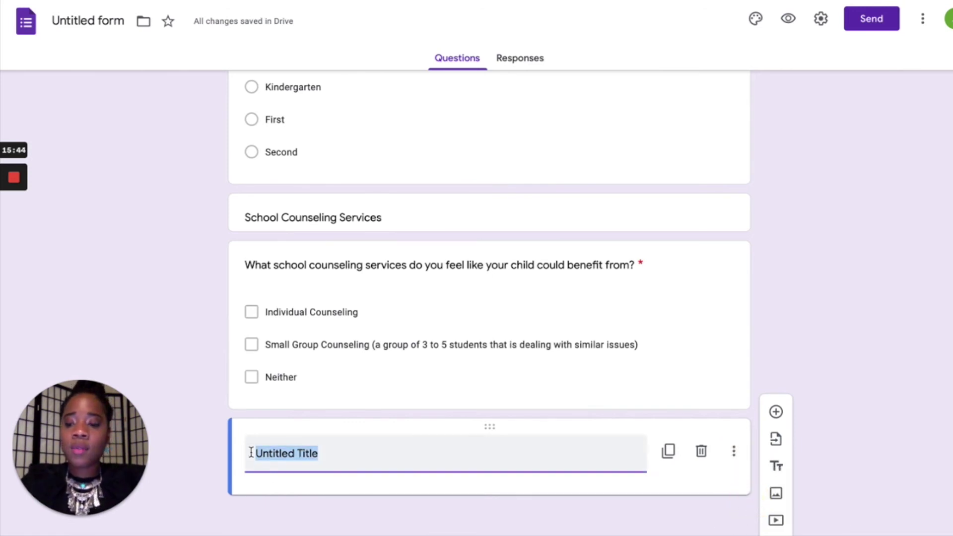
{"action": "type", "text": "Area"}
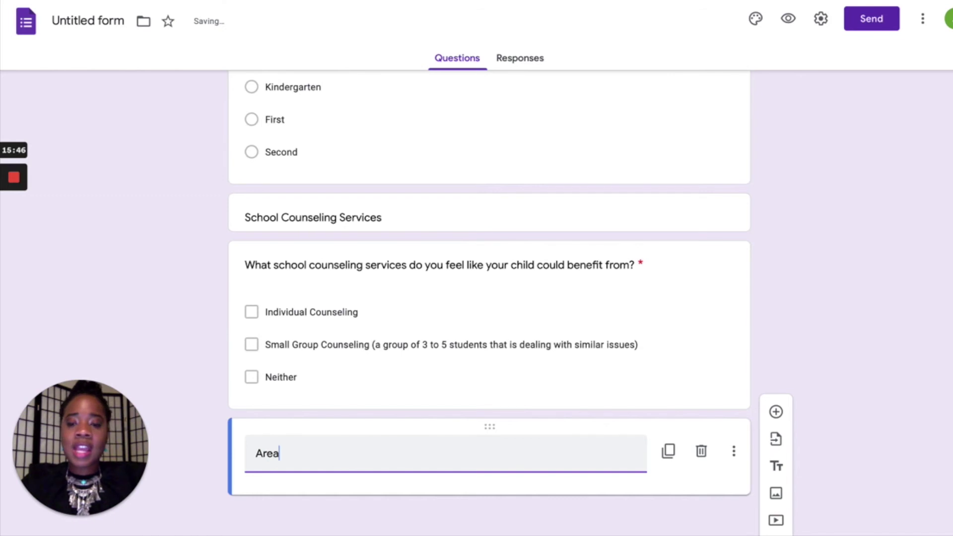
{"action": "type", "text": "s "}
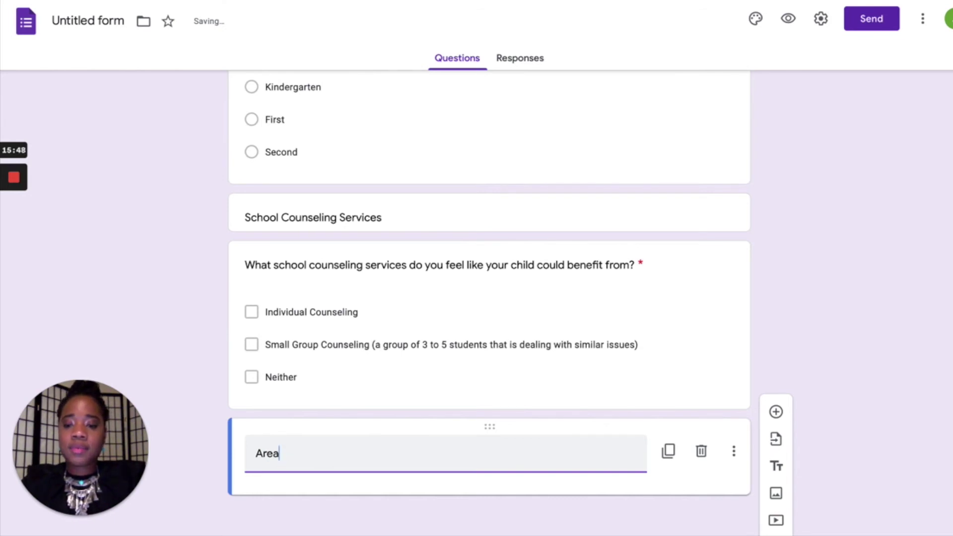
{"action": "type", "text": "s of need"}
{"action": "key", "text": "BackSpace"}
{"action": "key", "text": "BackSpace"}
{"action": "key", "text": "BackSpace"}
{"action": "key", "text": "BackSpace"}
{"action": "type", "text": "Need"}
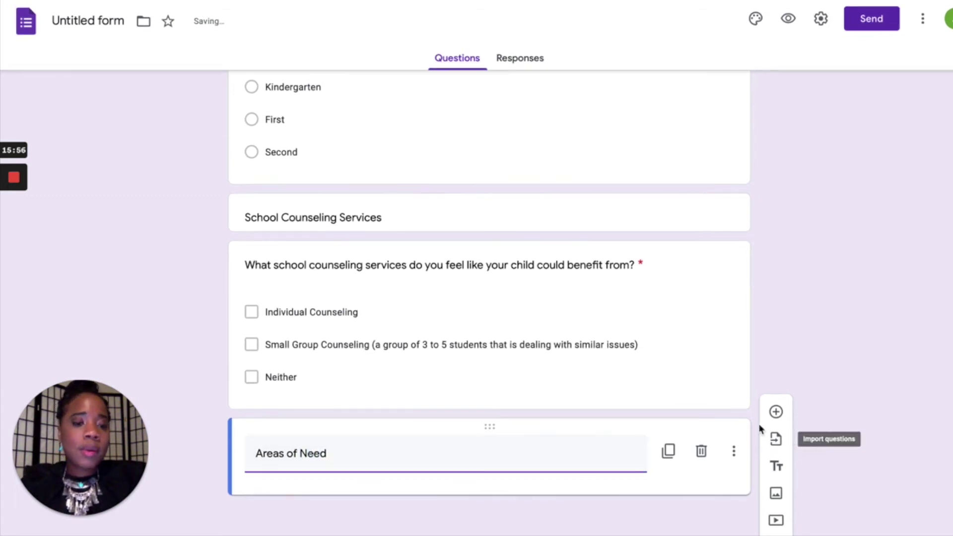
Add a question below the "Areas of Need" title worded "What area(s) does your child need help in?"
{"action": "left_click", "coordinate": [775, 412]}
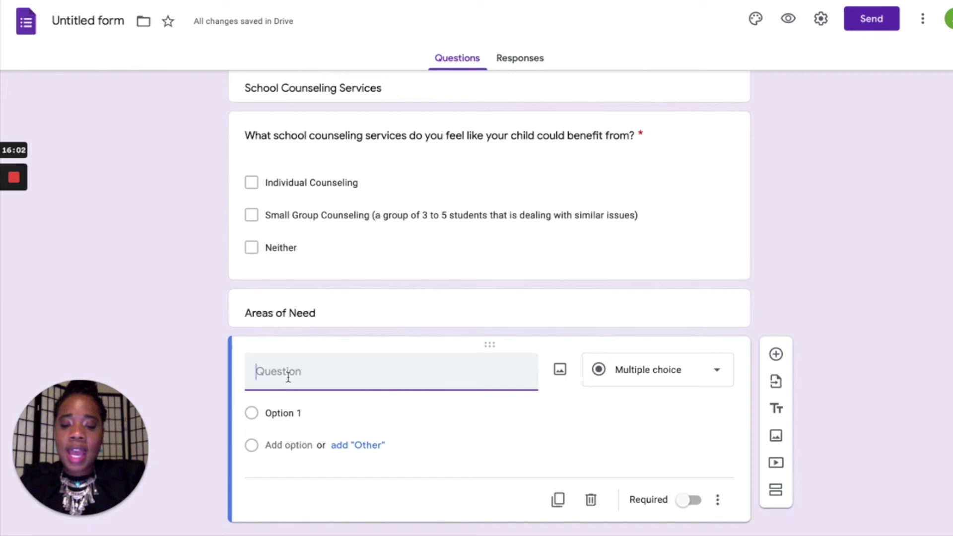
{"action": "type", "text": "What"}
{"action": "key", "text": "BackSpace"}
{"action": "key", "text": "BackSpace"}
{"action": "key", "text": "BackSpace"}
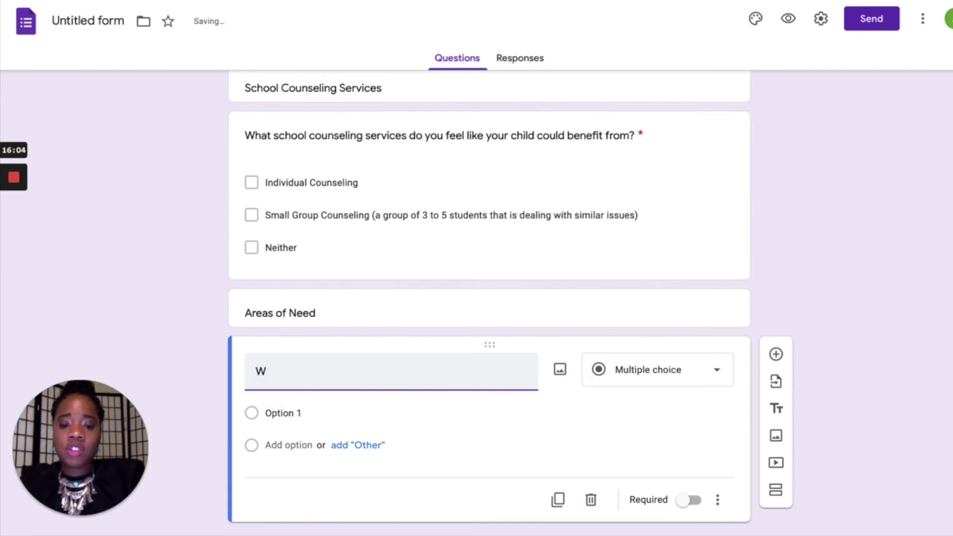
{"action": "type", "text": "ha"}
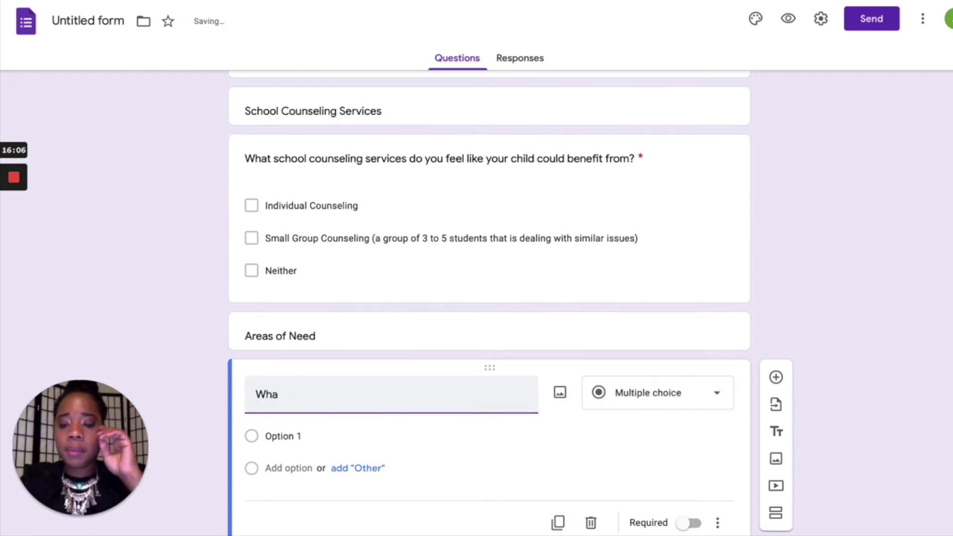
Give the areas-of-help question the options "Academics", "Social", "Emotional" and "Behavior"
{"action": "left_click", "coordinate": [280, 436]}
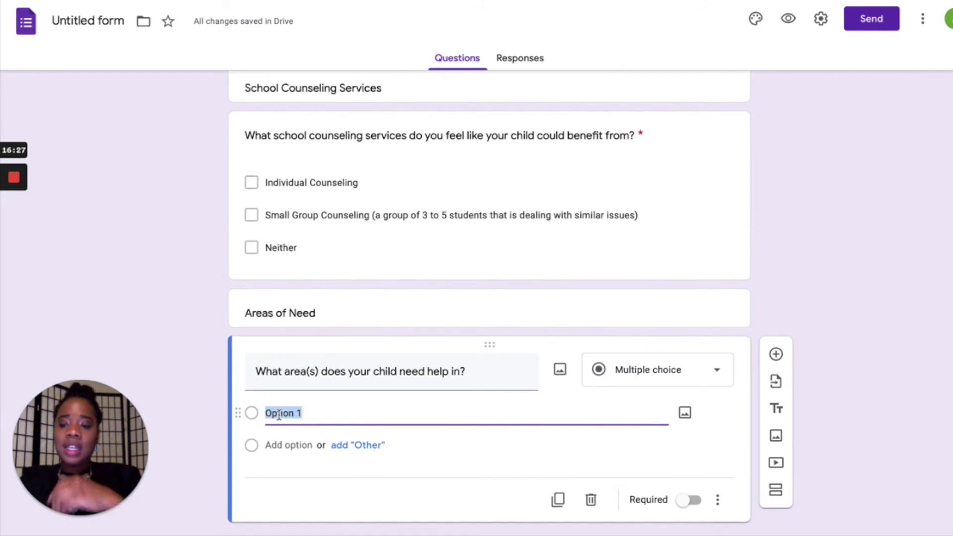
{"action": "type", "text": "Academi"}
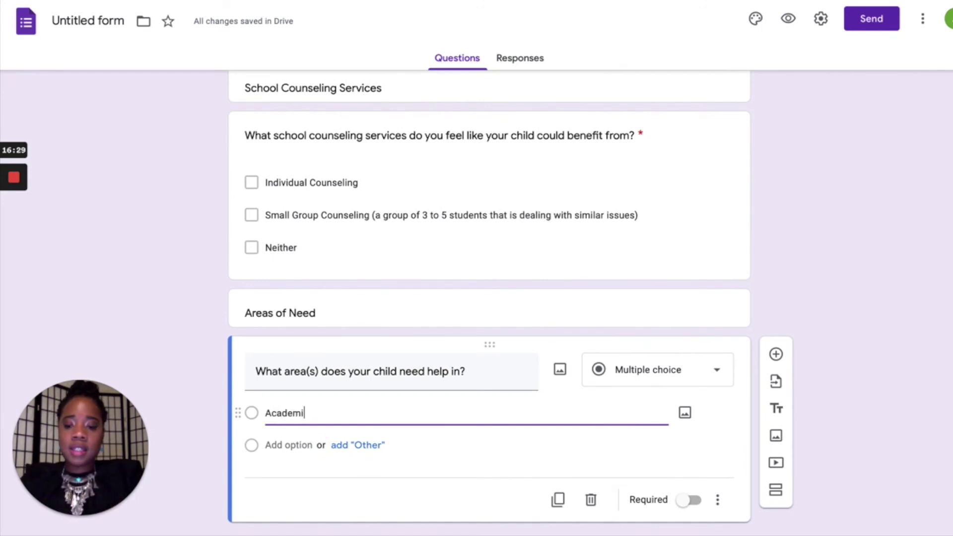
{"action": "type", "text": "cs"}
{"action": "left_click", "coordinate": [289, 445]}
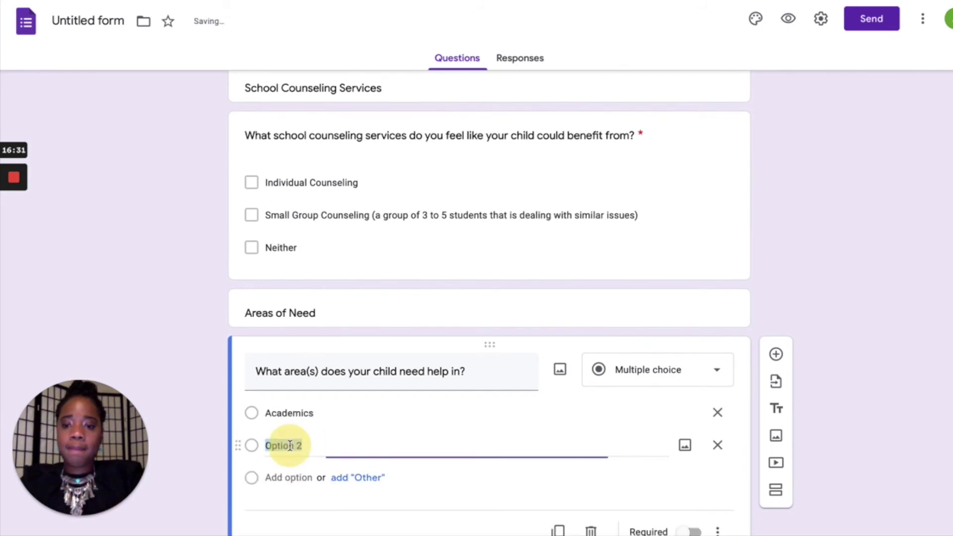
{"action": "type", "text": "Social"}
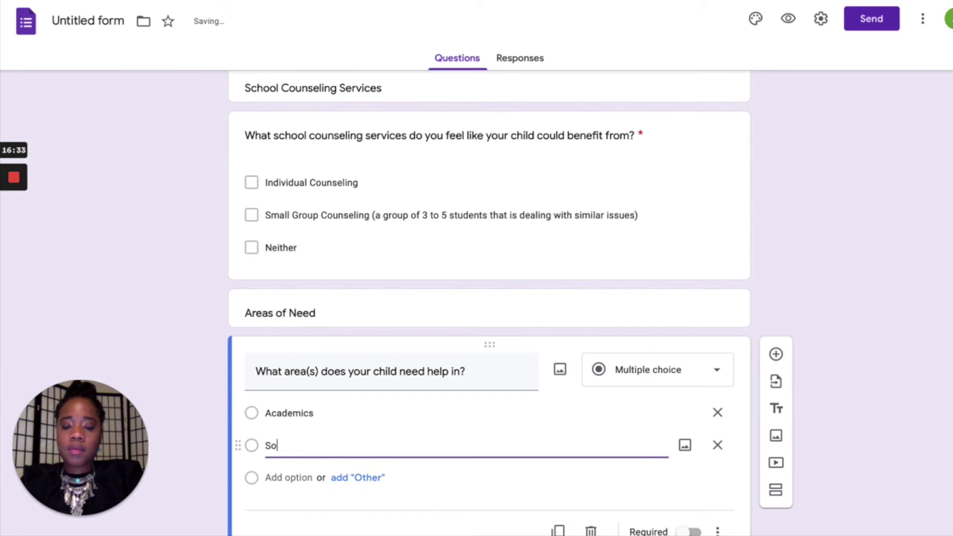
{"action": "left_click", "coordinate": [287, 475]}
{"action": "type", "text": "Emotional"}
{"action": "key", "text": "Return"}
{"action": "type", "text": "Behavior"}
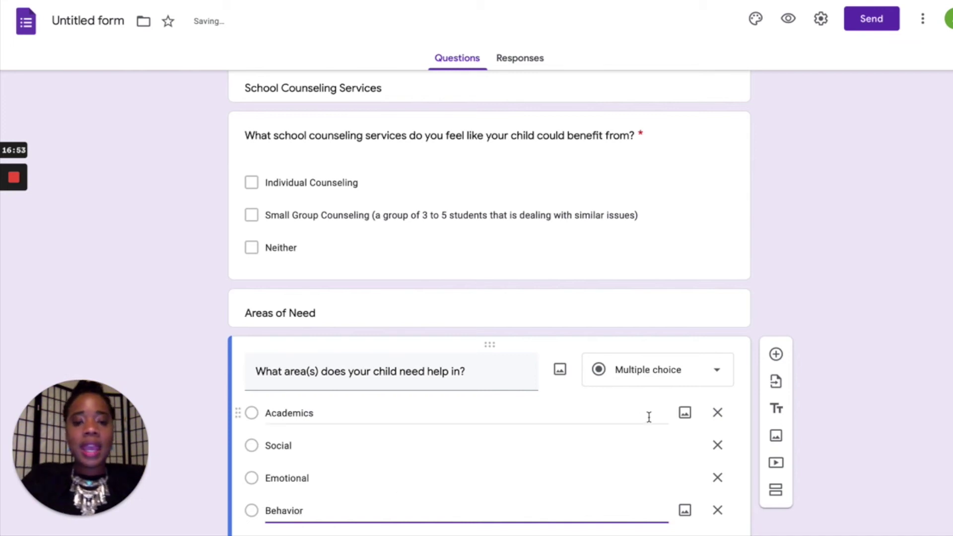
Change the areas-of-help question to Checkboxes and make it required
{"action": "scroll", "coordinate": [698, 373], "scroll_direction": "down", "scroll_amount": 2}
{"action": "left_click", "coordinate": [714, 272]}
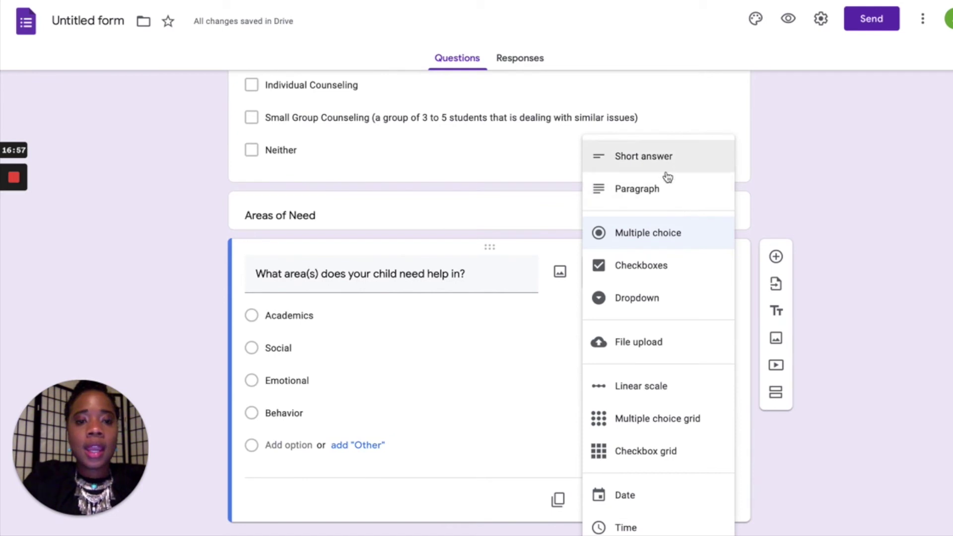
{"action": "left_click", "coordinate": [693, 271]}
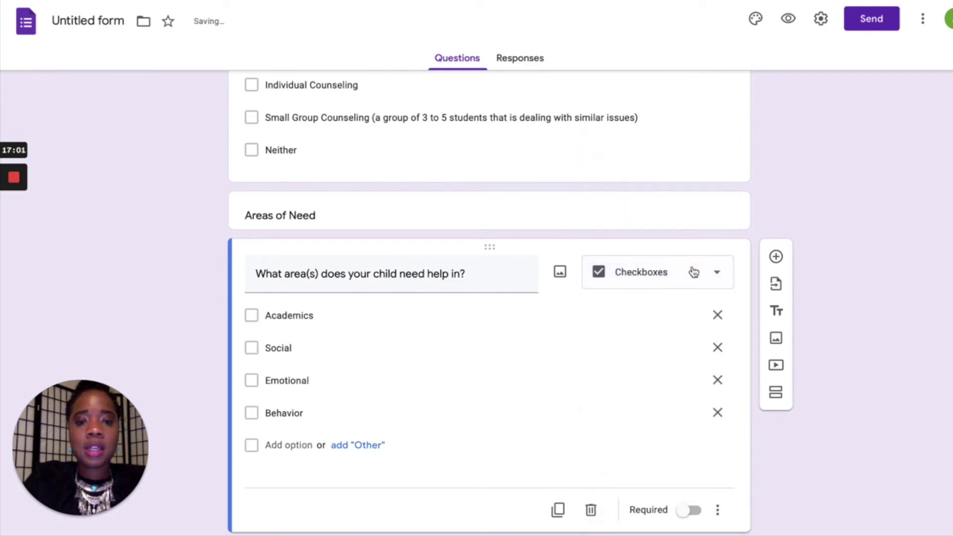
{"action": "left_click", "coordinate": [687, 511]}
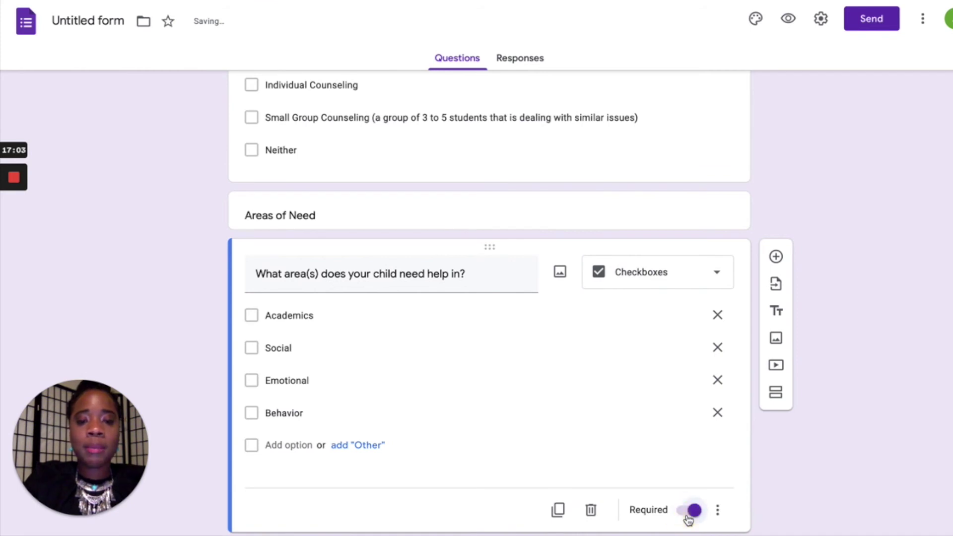
Add a Checkboxes question worded "Check the area(s) your child is in need of services to address the following topics" below the areas-of-help question
{"action": "scroll", "coordinate": [472, 318], "scroll_direction": "down", "scroll_amount": 1}
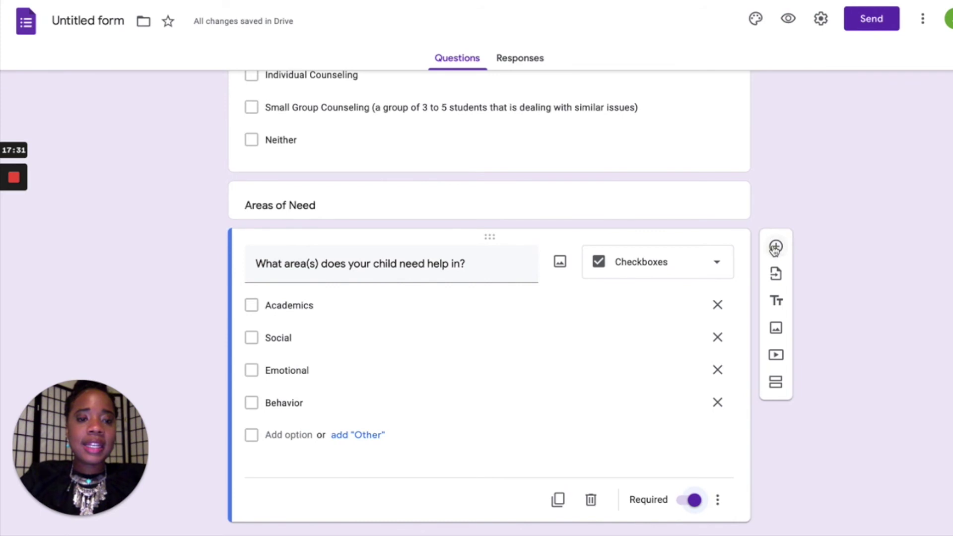
{"action": "left_click", "coordinate": [775, 246]}
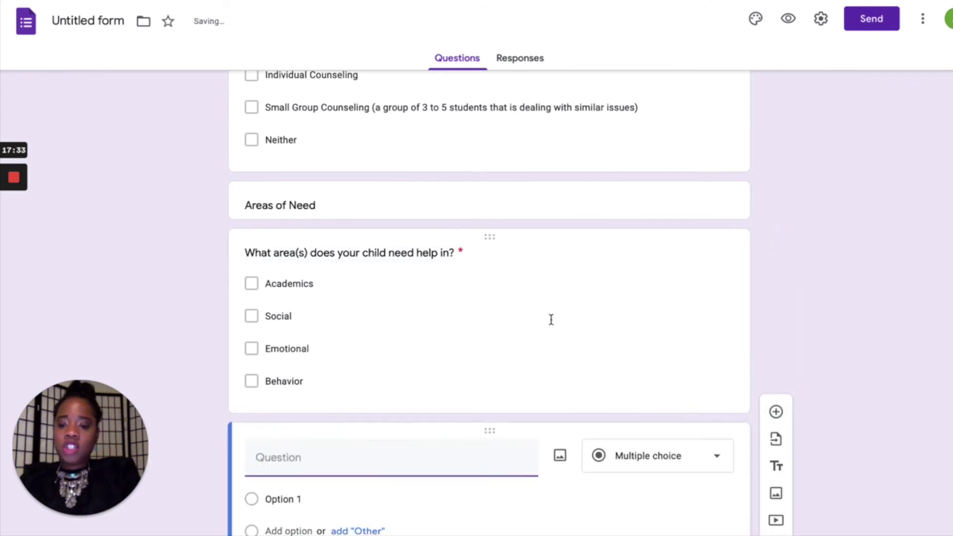
{"action": "type", "text": "Check"}
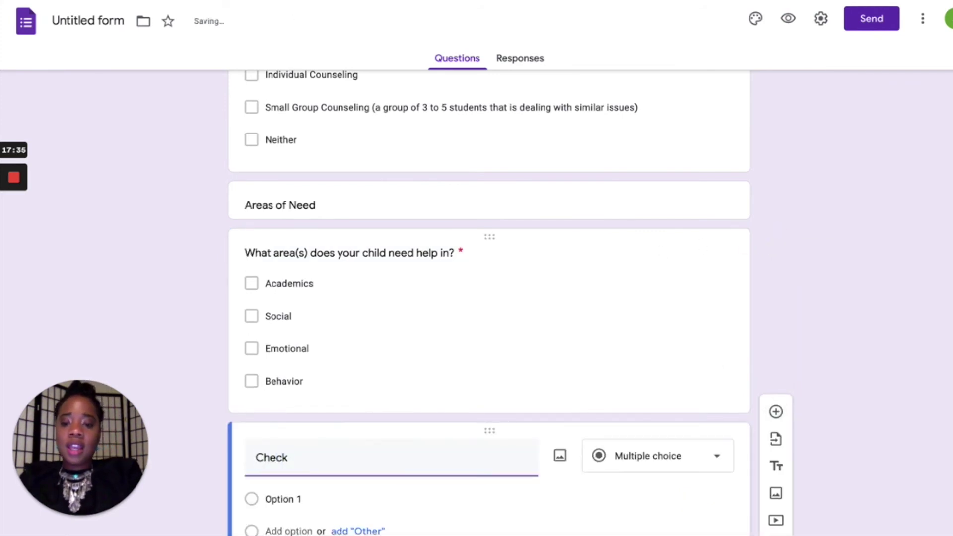
{"action": "type", "text": " the area"}
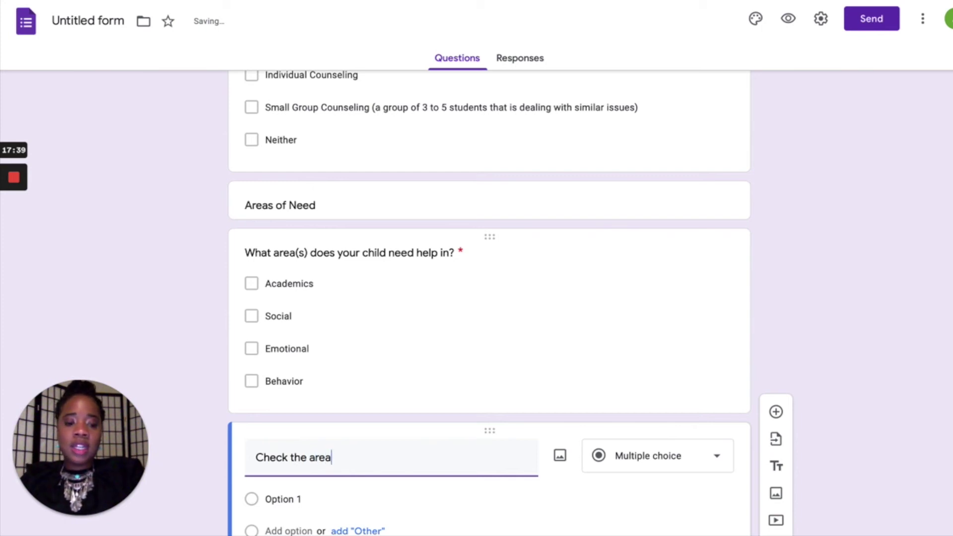
{"action": "type", "text": "("}
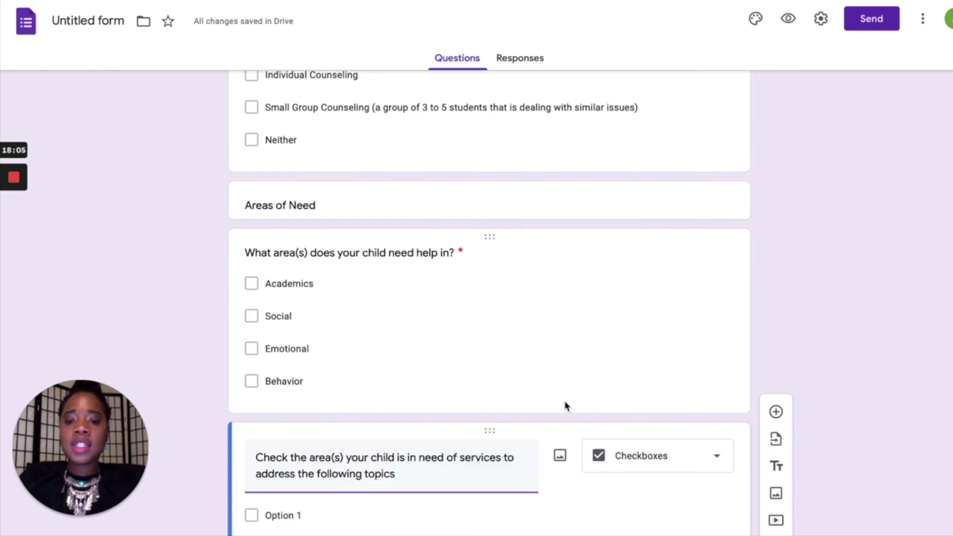
Enter "Anger Management" and "Self Esteem" as the first two options of the topics question
{"action": "scroll", "coordinate": [566, 406], "scroll_direction": "down", "scroll_amount": 2}
{"action": "left_click", "coordinate": [301, 397]}
{"action": "double_click", "coordinate": [286, 407]}
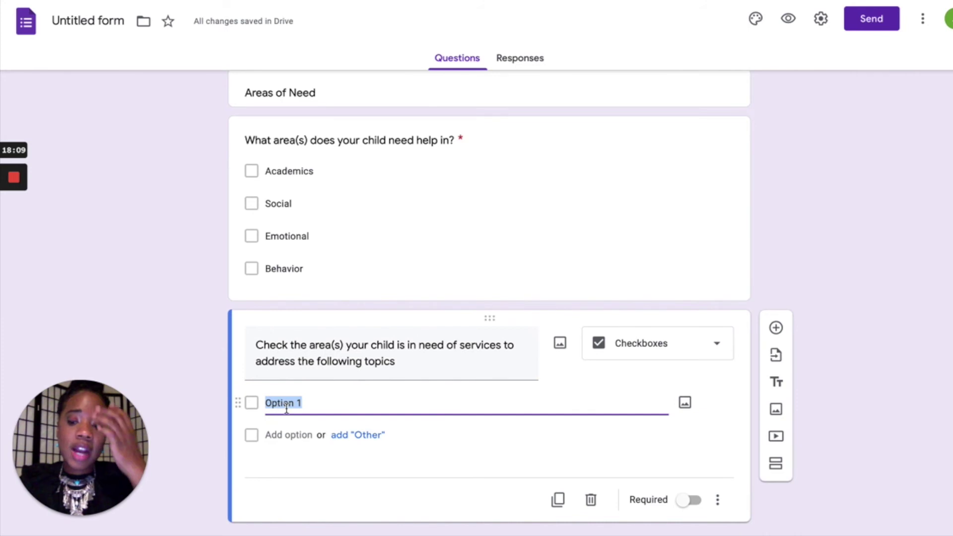
{"action": "type", "text": "Ang"}
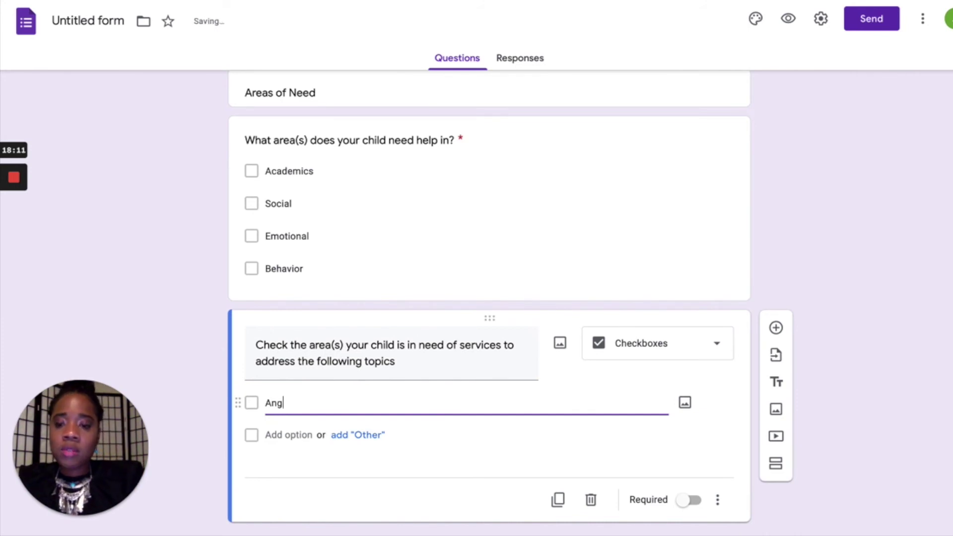
{"action": "type", "text": "er Management"}
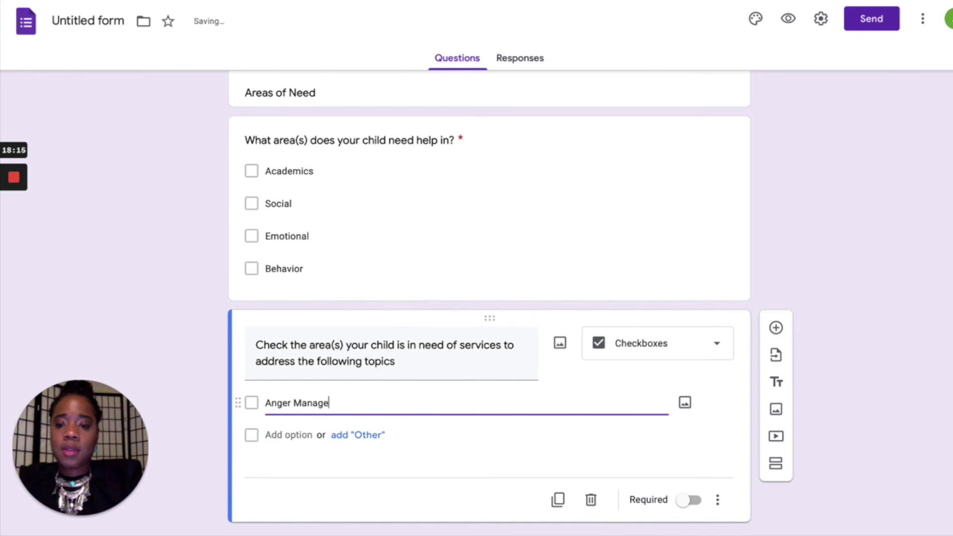
{"action": "left_click", "coordinate": [269, 434]}
{"action": "type", "text": "Self Esteem"}
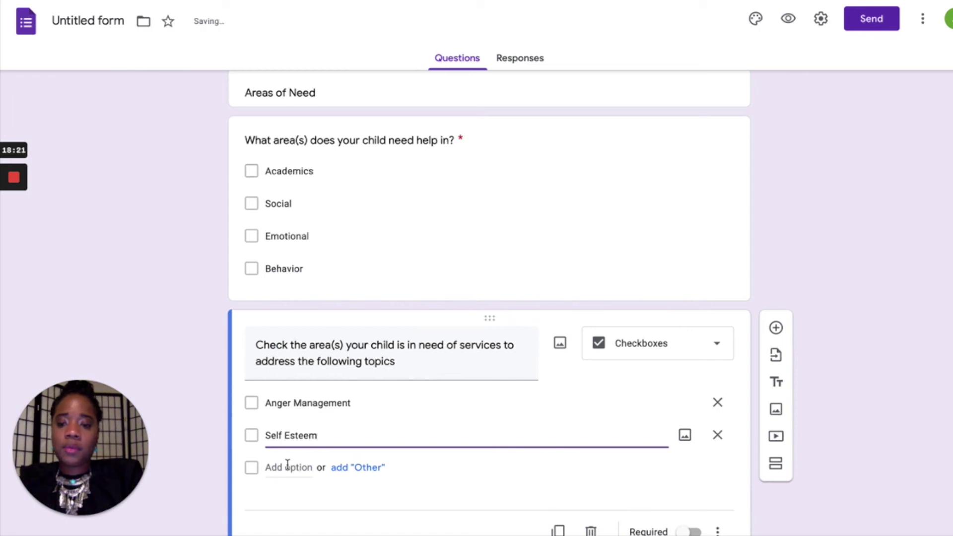
Add "Divorce" and "Goal Setting" as the third and fourth options of the topics question
{"action": "left_click", "coordinate": [288, 467]}
{"action": "type", "text": "Divirce"}
{"action": "key", "text": "BackSpace"}
{"action": "key", "text": "BackSpace"}
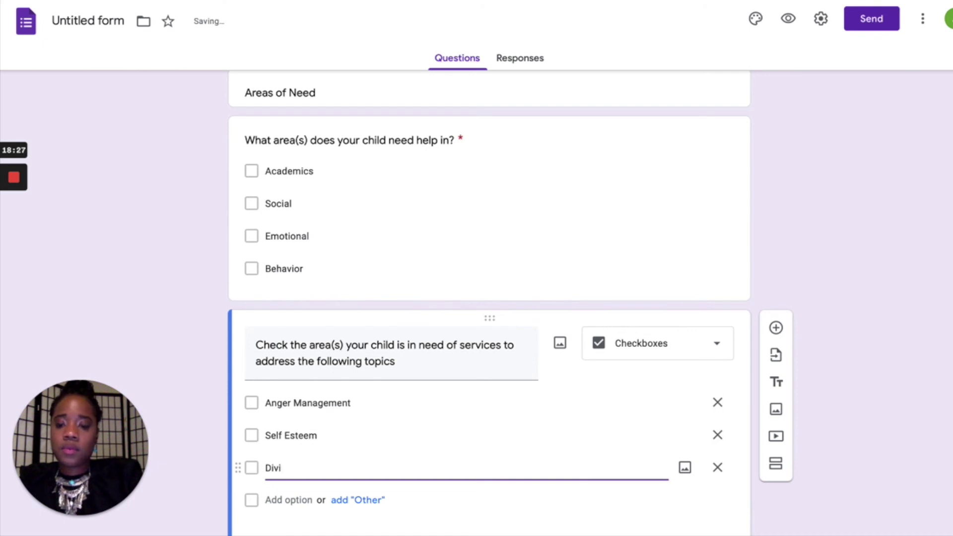
{"action": "type", "text": "orce"}
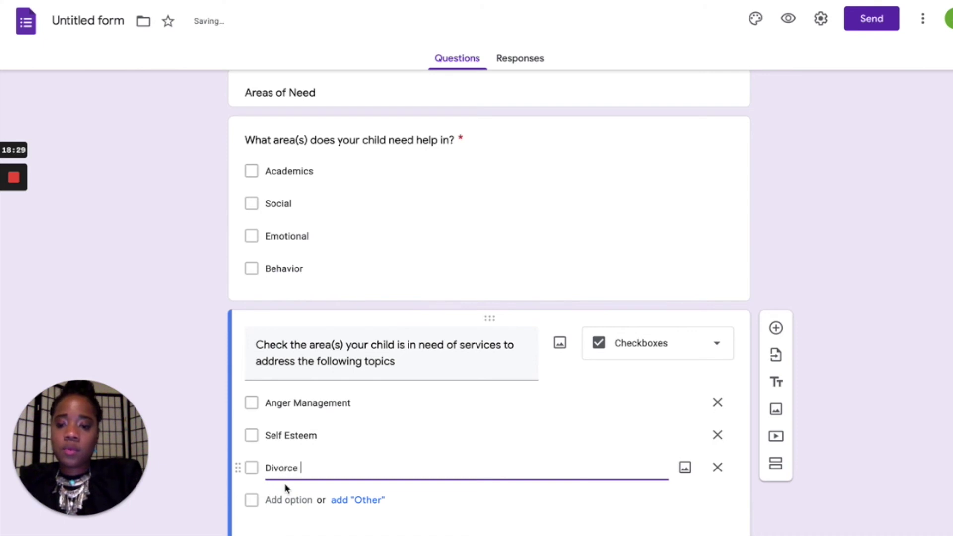
{"action": "left_click", "coordinate": [276, 499]}
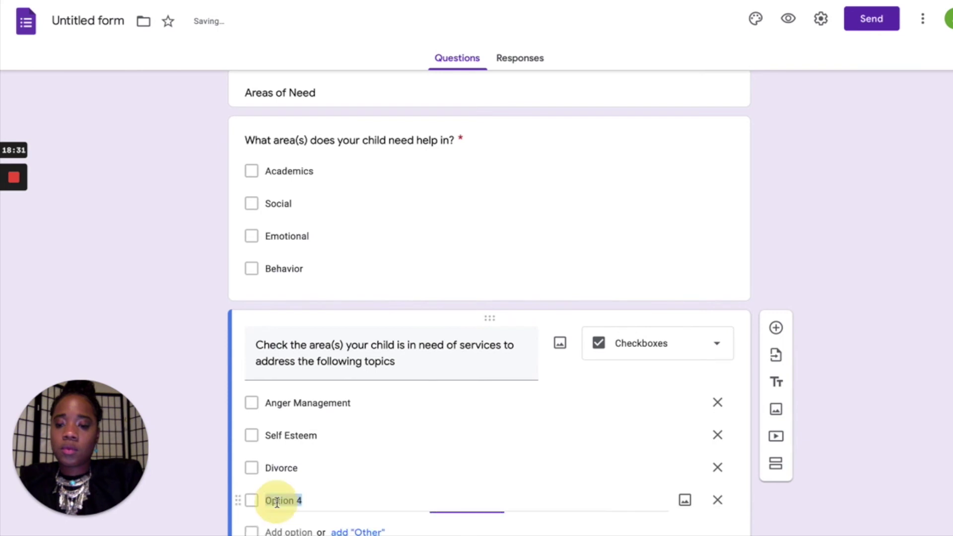
{"action": "type", "text": "G"}
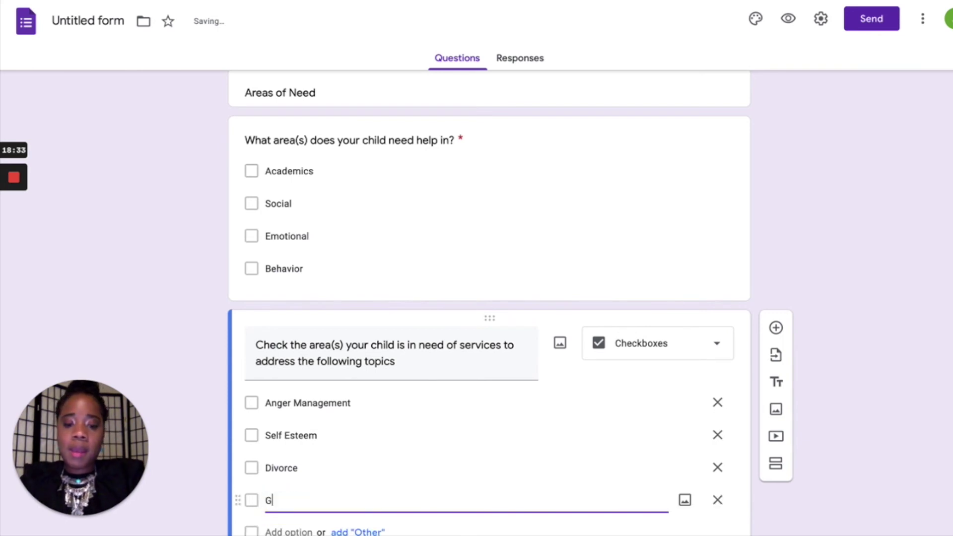
{"action": "type", "text": "oal Setting"}
Add "Organization" and "Self control" as the fifth and sixth options of the topics question
{"action": "left_click", "coordinate": [285, 522]}
{"action": "type", "text": "o"}
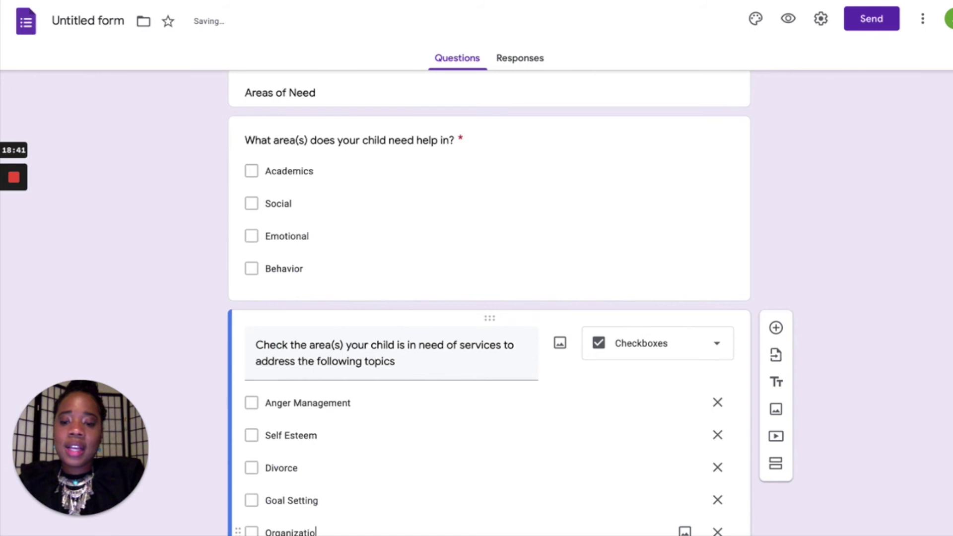
{"action": "type", "text": "rganization"}
{"action": "scroll", "coordinate": [298, 437], "scroll_direction": "down", "scroll_amount": 3}
{"action": "left_click", "coordinate": [290, 437]}
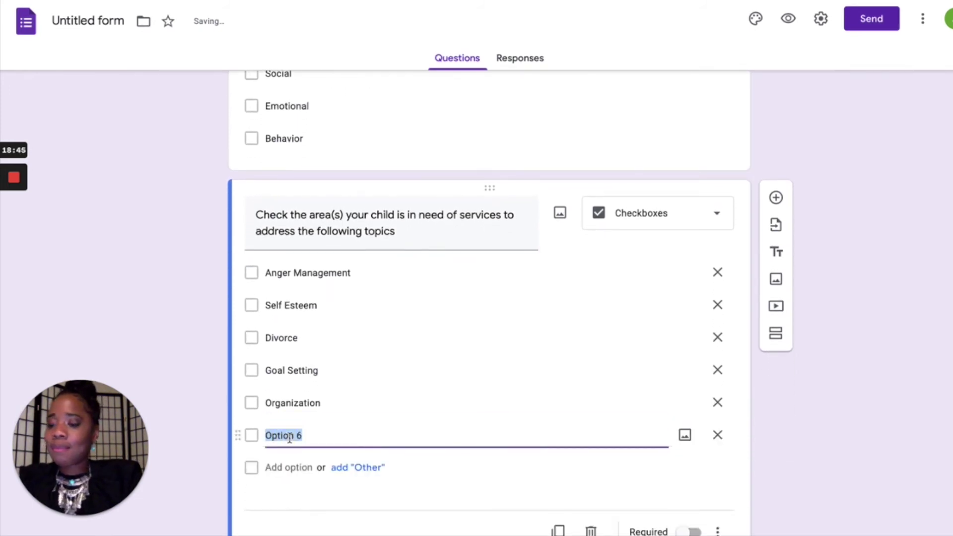
{"action": "type", "text": "Self contron"}
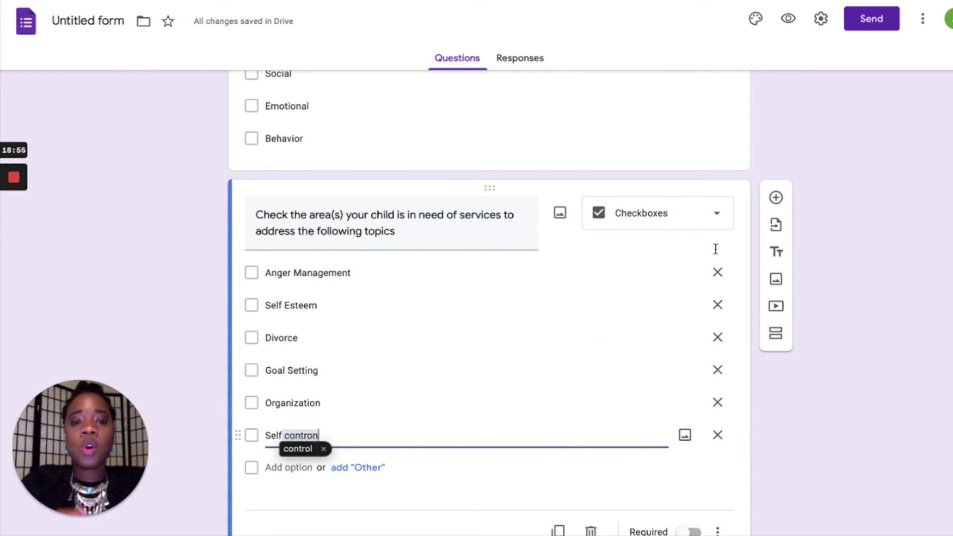
Add a title block below the topics question reading "Thank you for taking your time to fill out this needs assessment"
{"action": "left_click", "coordinate": [713, 221]}
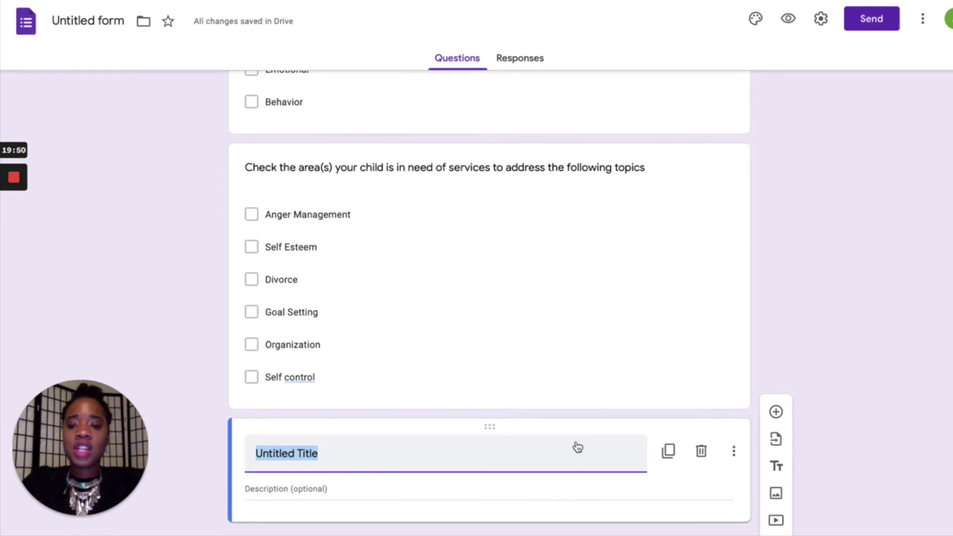
{"action": "type", "text": "Thank"}
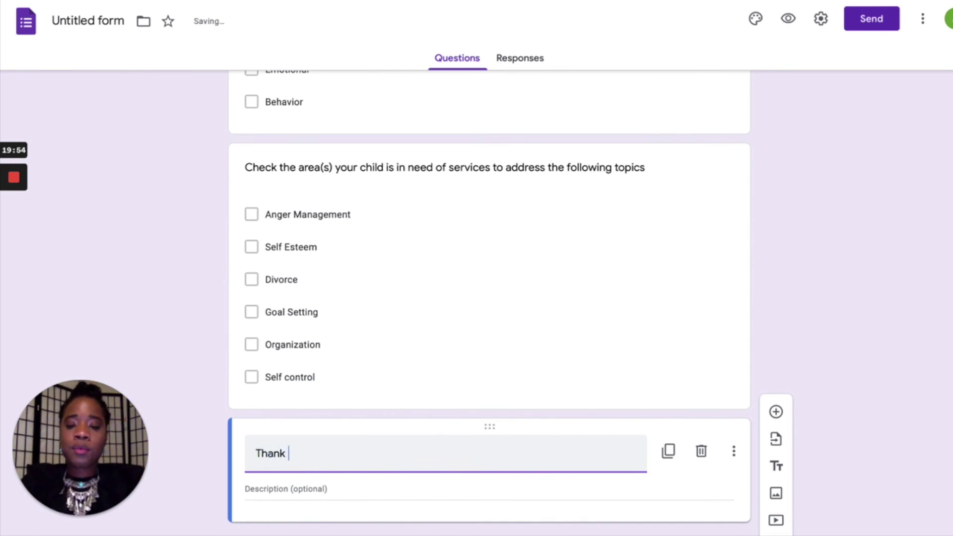
{"action": "type", "text": " you "}
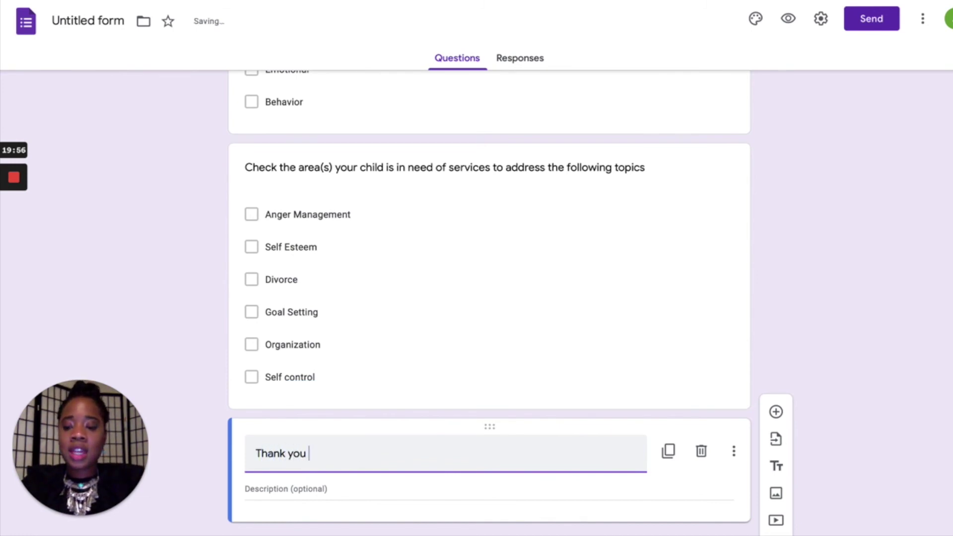
{"action": "type", "text": "for"}
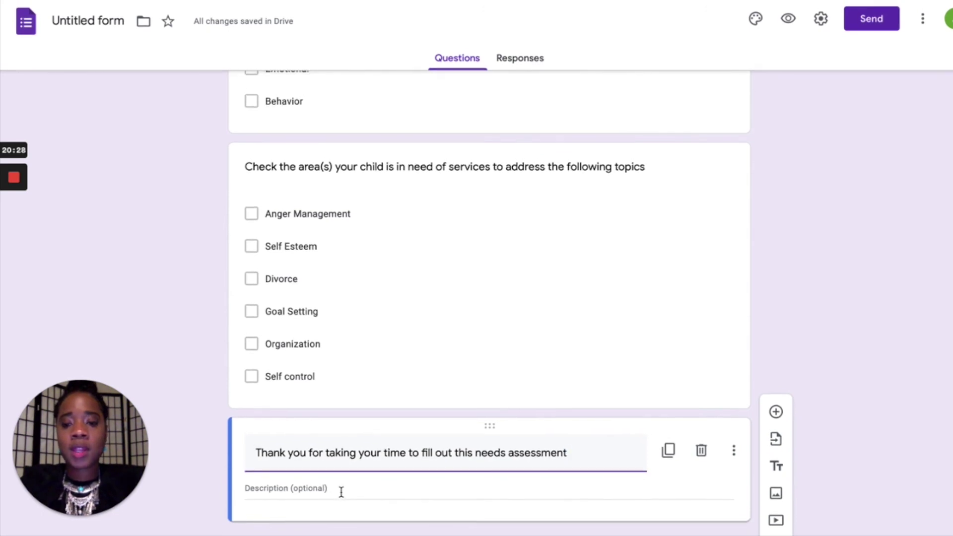
Review the finished form from beginning to end and look at its responses
{"action": "scroll", "coordinate": [432, 318], "scroll_direction": "up", "scroll_amount": 1}
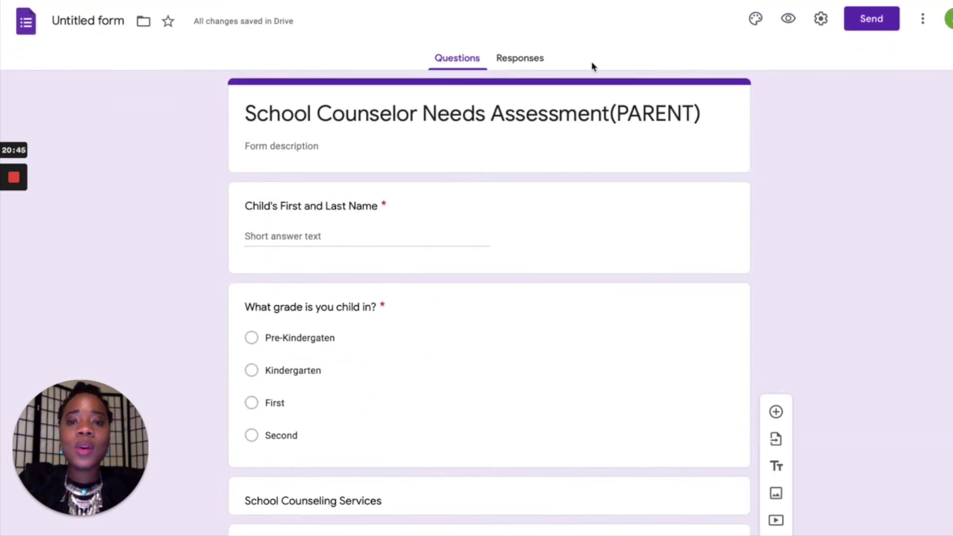
{"action": "scroll", "coordinate": [511, 283], "scroll_direction": "down", "scroll_amount": 15}
{"action": "scroll", "coordinate": [510, 282], "scroll_direction": "up", "scroll_amount": 15}
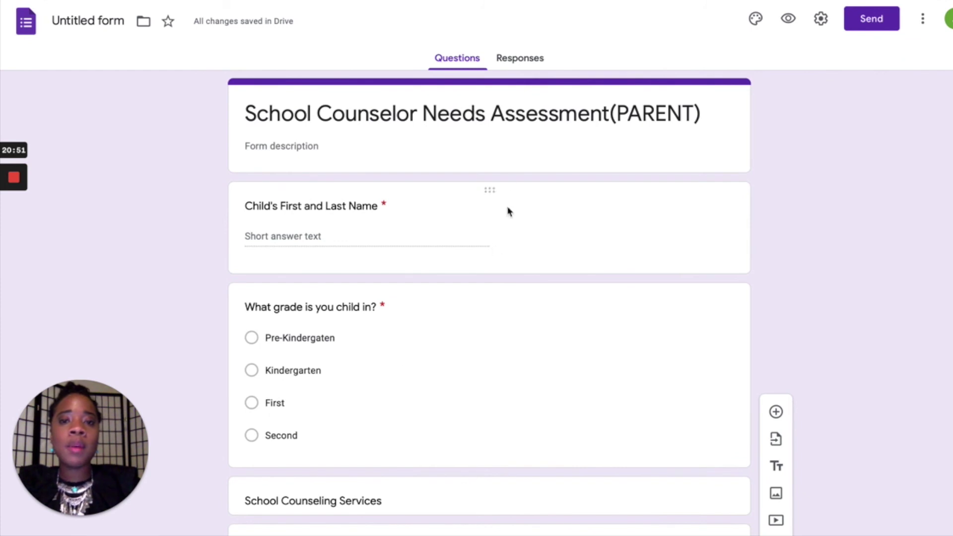
{"action": "left_click", "coordinate": [523, 60]}
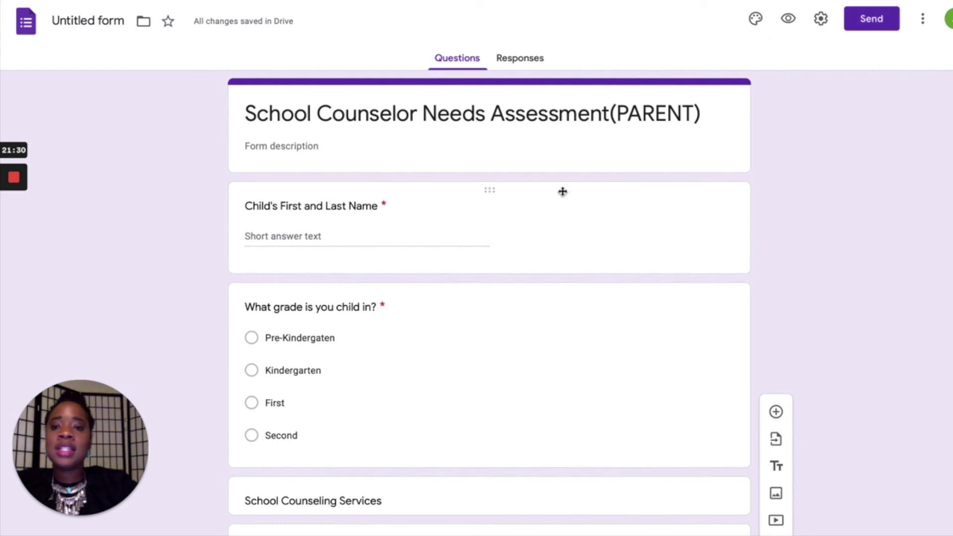
Examine the form's email, link and embed HTML sending options, and close the send dialog without sending
{"action": "left_click", "coordinate": [873, 24]}
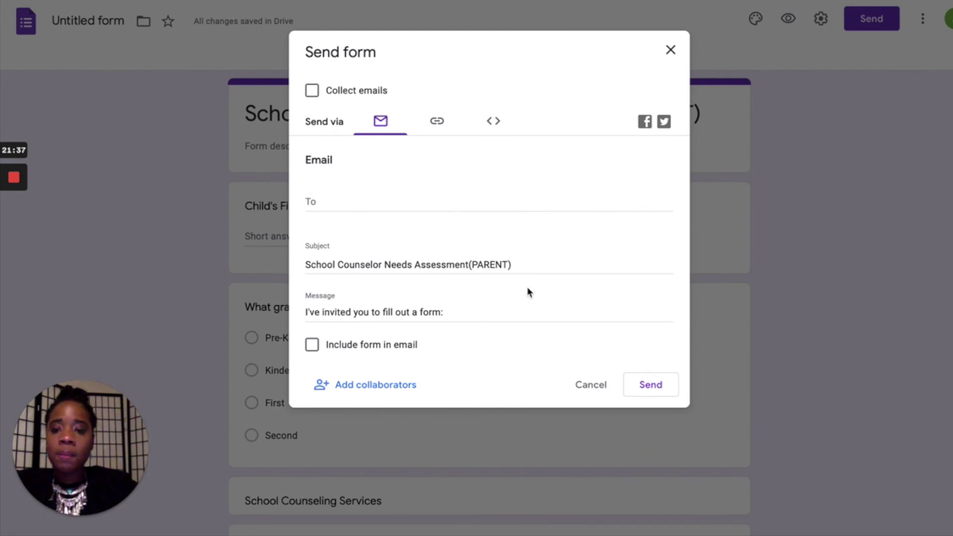
{"action": "left_click", "coordinate": [435, 124]}
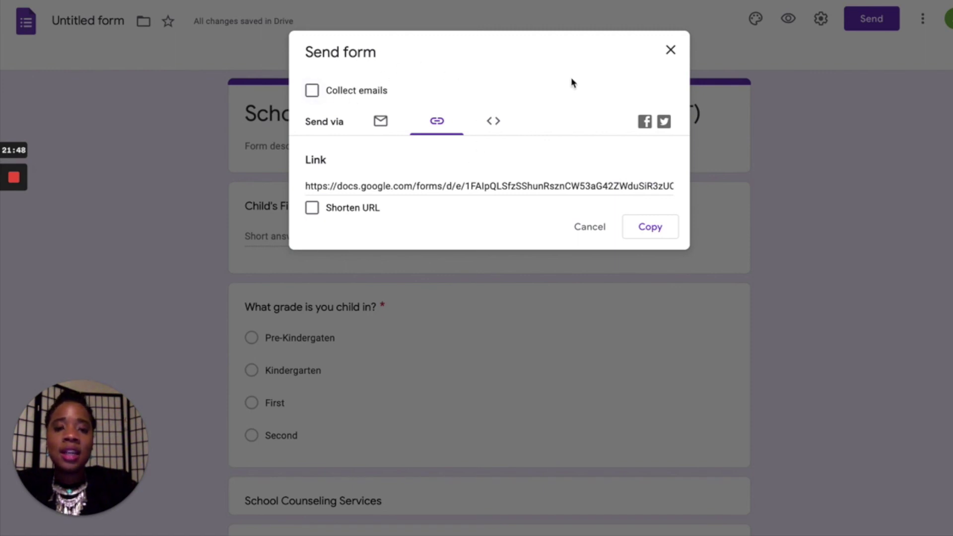
{"action": "left_click", "coordinate": [493, 121]}
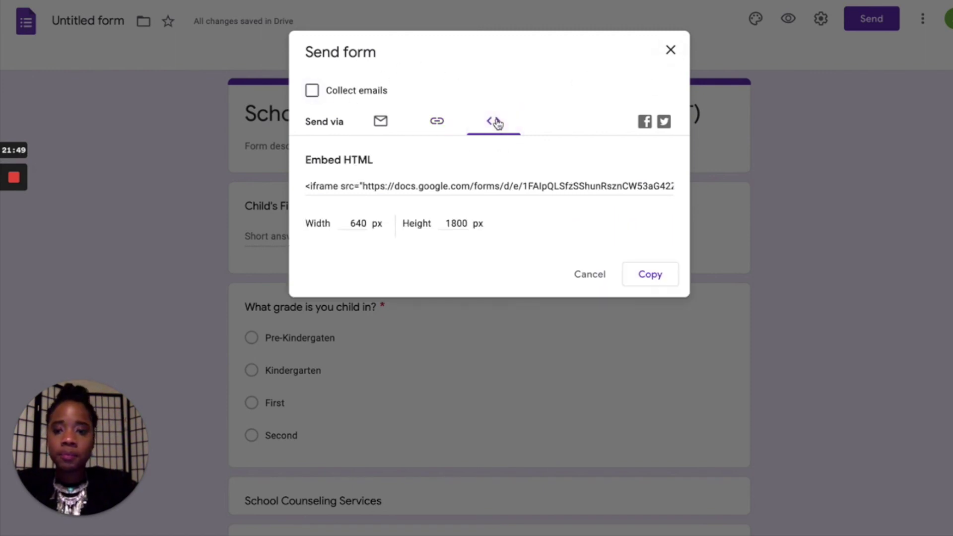
{"action": "left_click", "coordinate": [381, 121]}
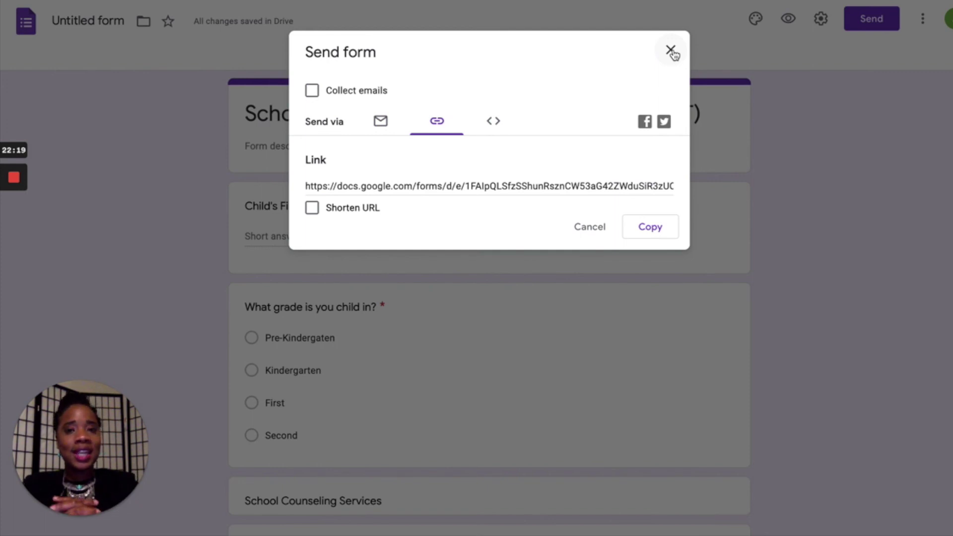
{"action": "left_click", "coordinate": [670, 50]}
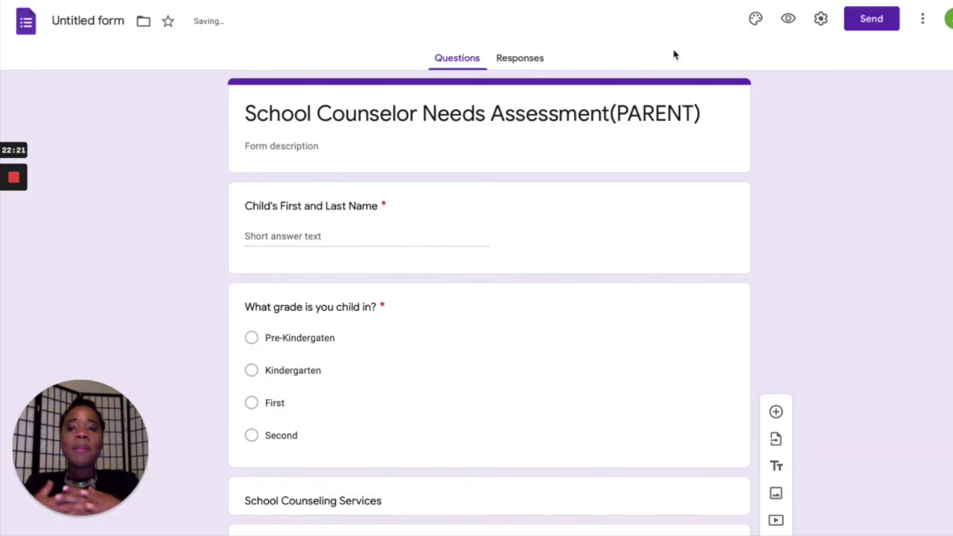